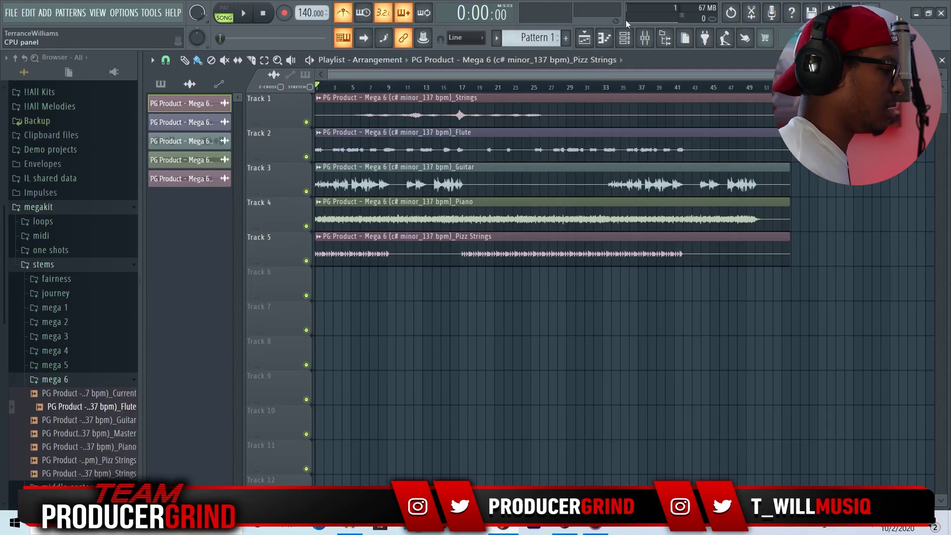
Open the channel rack, add a LABS instrument and browse its preset categories
{"action": "left_click", "coordinate": [630, 44]}
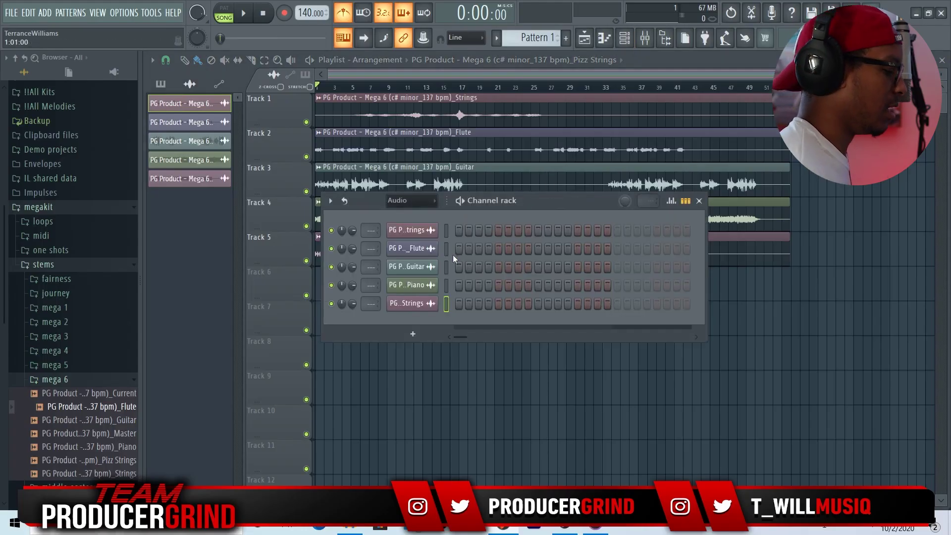
{"action": "left_click", "coordinate": [422, 337]}
{"action": "left_click", "coordinate": [451, 431]}
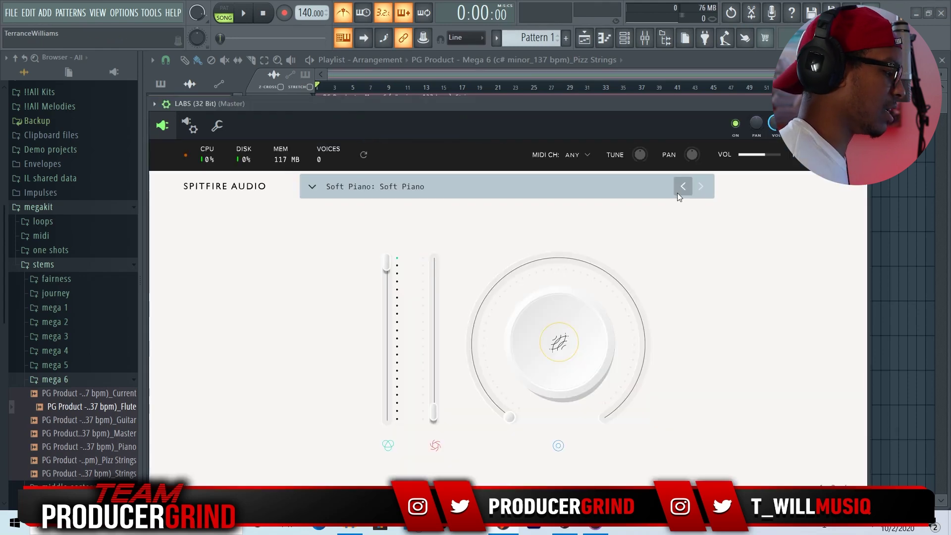
{"action": "left_click", "coordinate": [319, 188]}
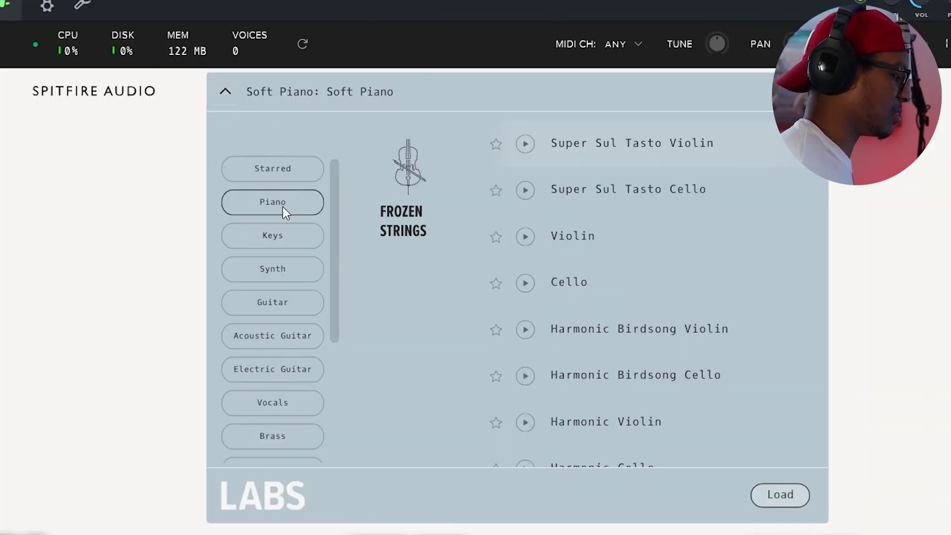
{"action": "scroll", "coordinate": [293, 285], "scroll_direction": "down", "scroll_amount": 1}
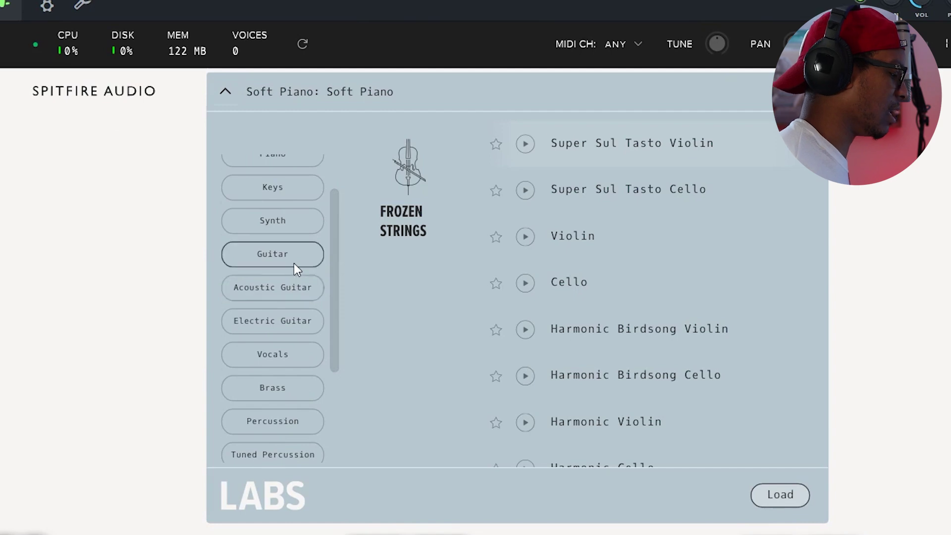
{"action": "scroll", "coordinate": [294, 264], "scroll_direction": "down", "scroll_amount": 3}
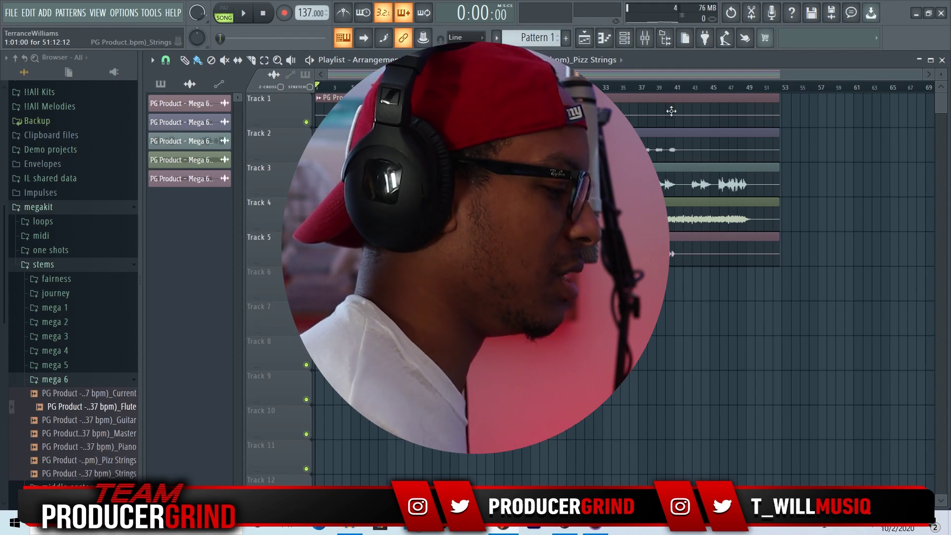
Slice all five stem clips at bar 49, remove the leftover tails and play the arrangement
{"action": "scroll", "coordinate": [751, 94], "scroll_direction": "up", "scroll_amount": 5}
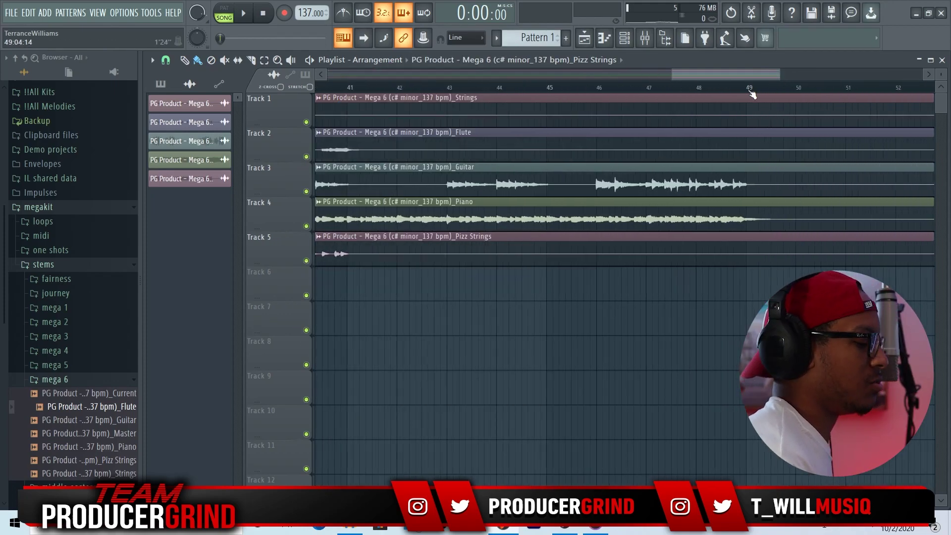
{"action": "scroll", "coordinate": [758, 92], "scroll_direction": "up", "scroll_amount": 3}
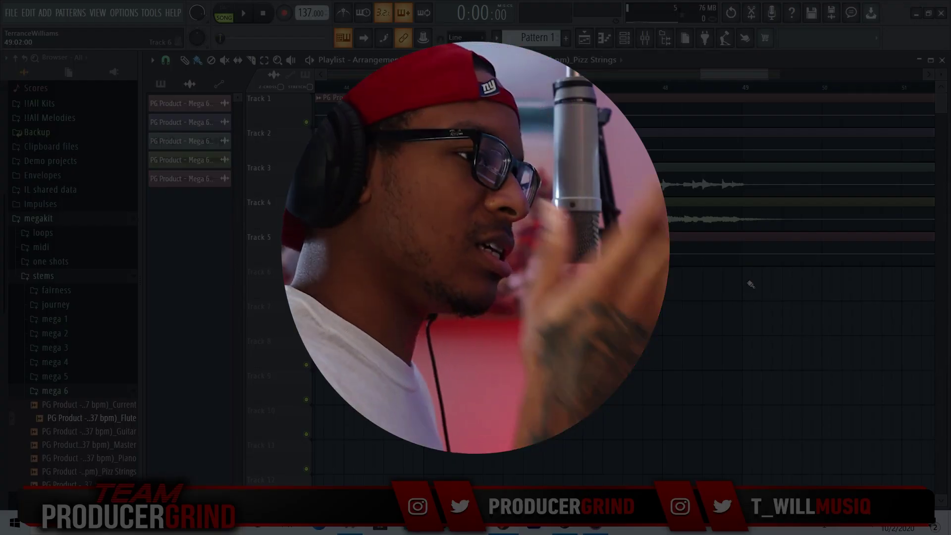
{"action": "scroll", "coordinate": [741, 86], "scroll_direction": "down", "scroll_amount": 3}
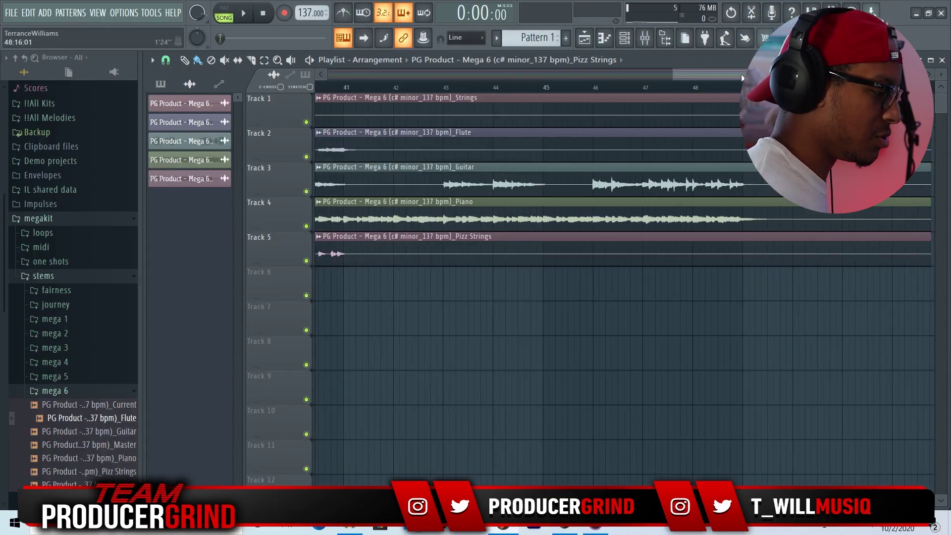
{"action": "left_click_drag", "start_coordinate": [747, 74], "coordinate": [414, 101]}
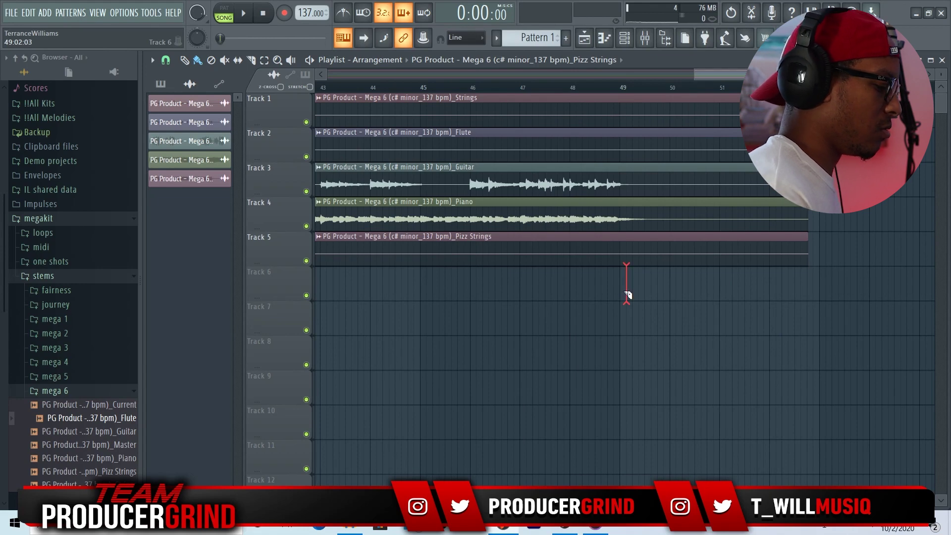
{"action": "left_click_drag", "start_coordinate": [622, 119], "coordinate": [619, 119]}
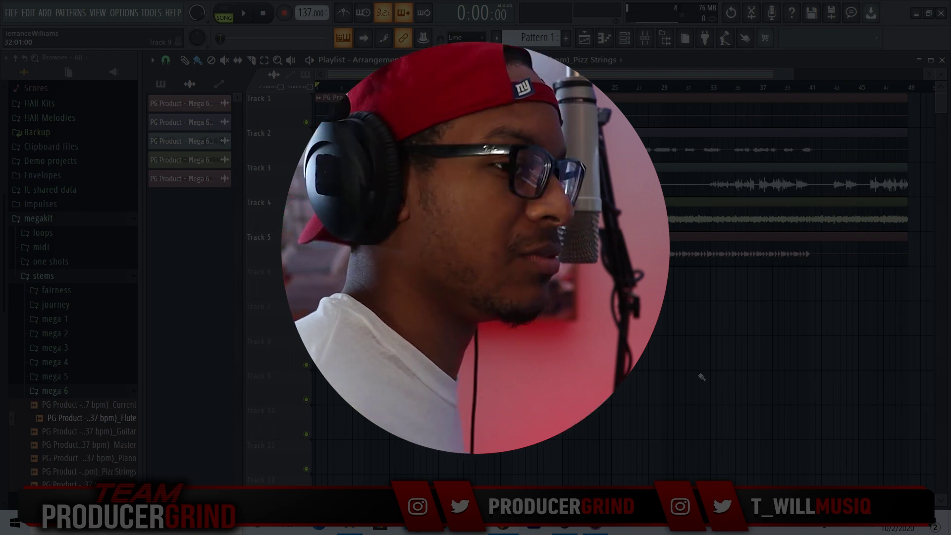
{"action": "key", "text": "space"}
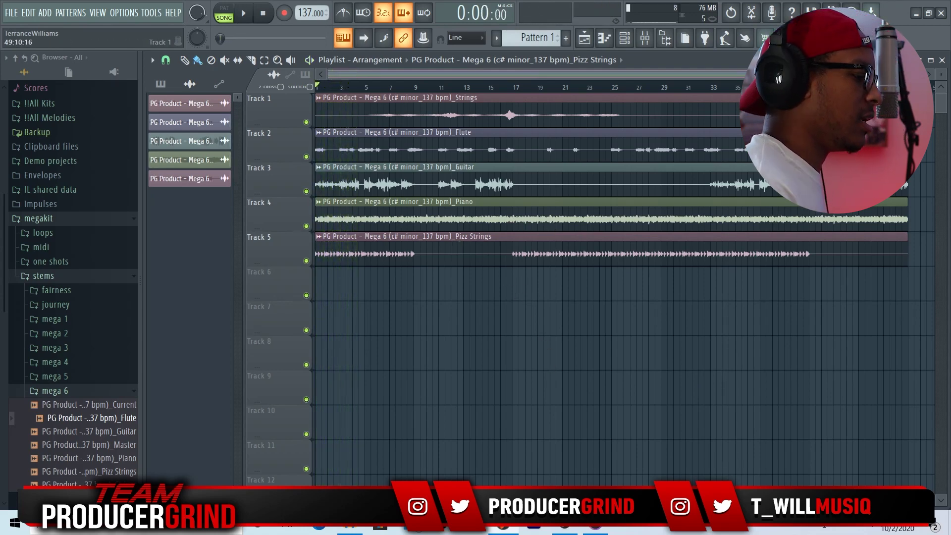
Move all stem clips down two tracks, and place Piano on Track 1 and Pizz Strings on Track 2
{"action": "key", "text": "ctrl+a"}
{"action": "key", "text": "shift+Down"}
{"action": "key", "text": "shift+Down"}
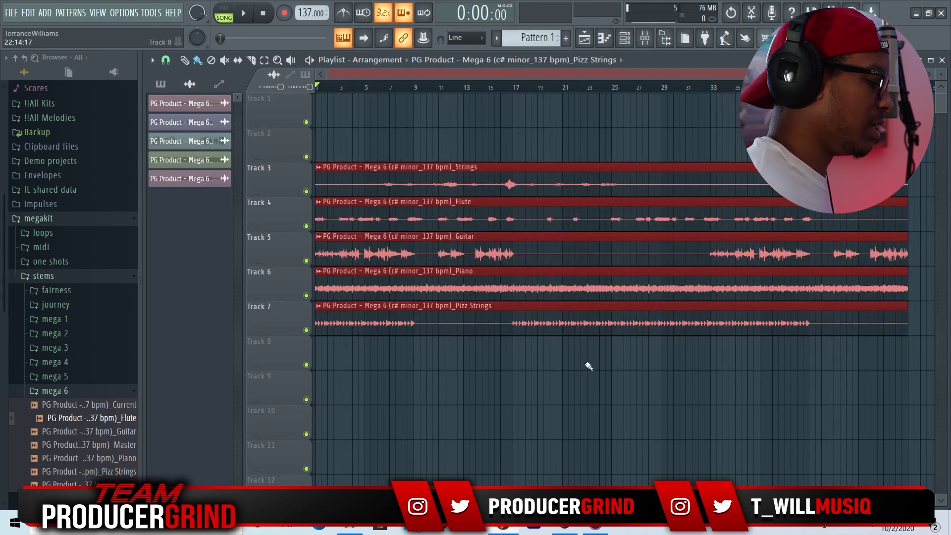
{"action": "key", "text": "ctrl+d"}
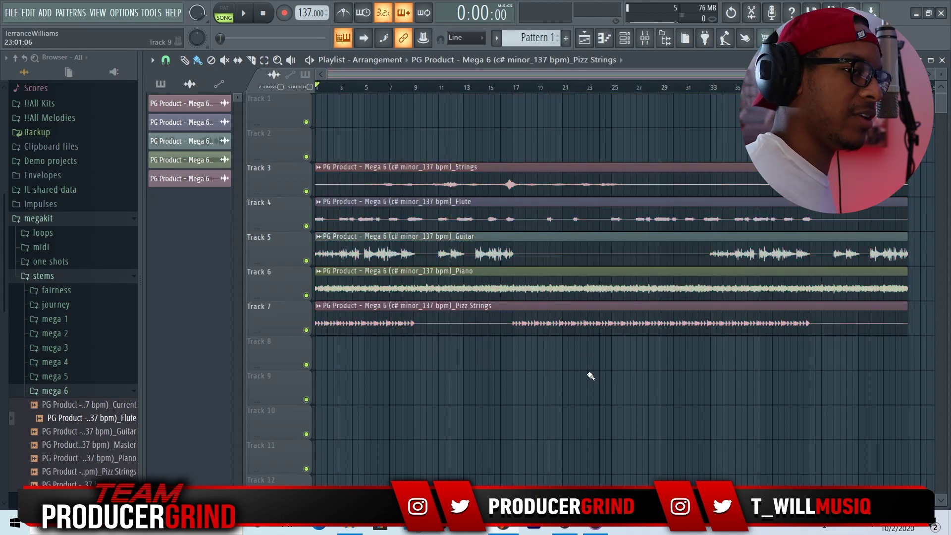
{"action": "left_click_drag", "start_coordinate": [541, 274], "coordinate": [508, 98]}
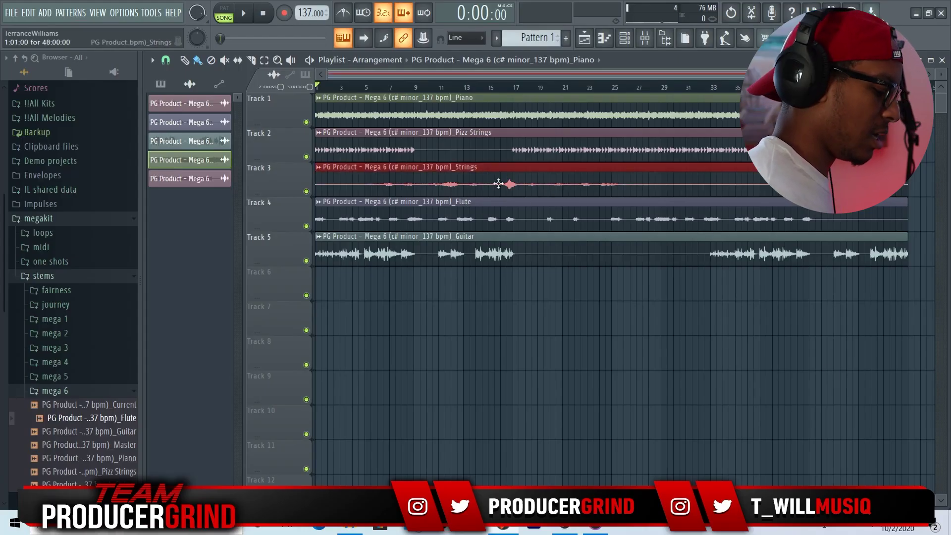
Move the Strings clip below Guitar and shift Flute, Guitar and Strings up to Tracks 3, 4 and 5
{"action": "key", "text": "shift+Down"}
{"action": "key", "text": "shift+Down"}
{"action": "key", "text": "shift+Down"}
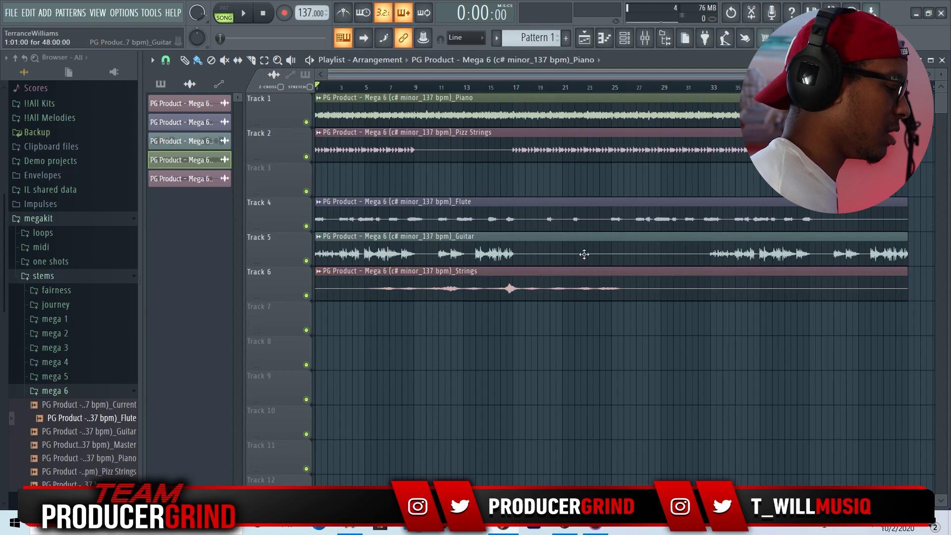
{"action": "left_click_drag", "start_coordinate": [498, 236], "coordinate": [526, 288]}
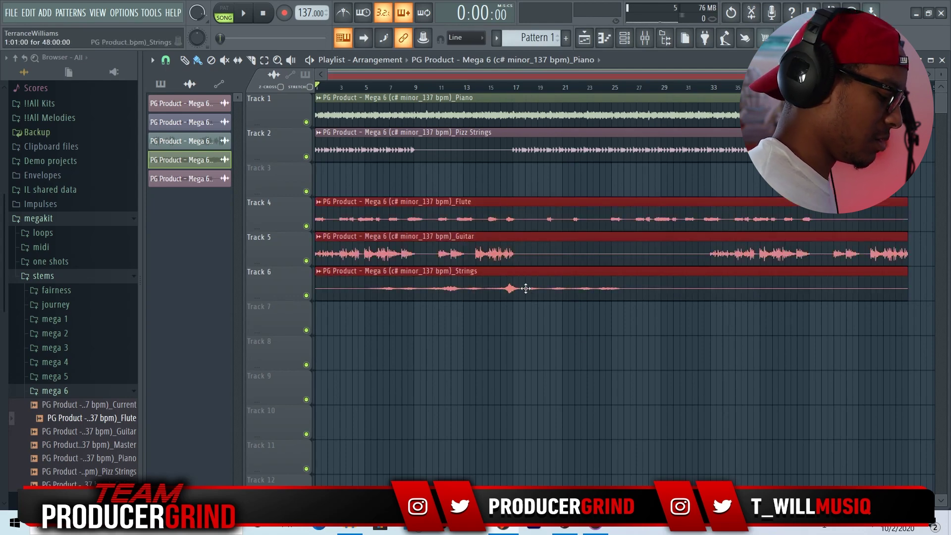
{"action": "key", "text": "shift+Up"}
{"action": "left_click", "coordinate": [589, 325]}
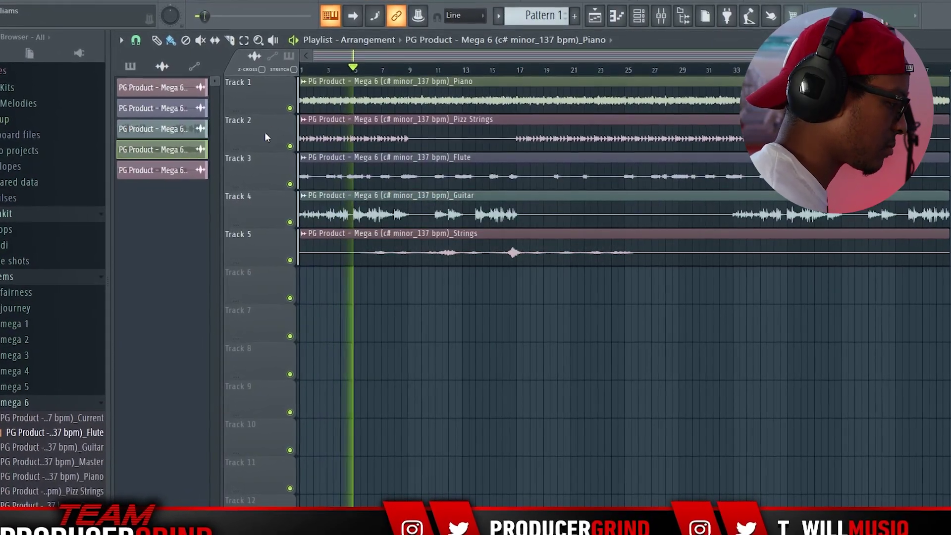
Solo the Piano track in the playlist
{"action": "right_click", "coordinate": [307, 96]}
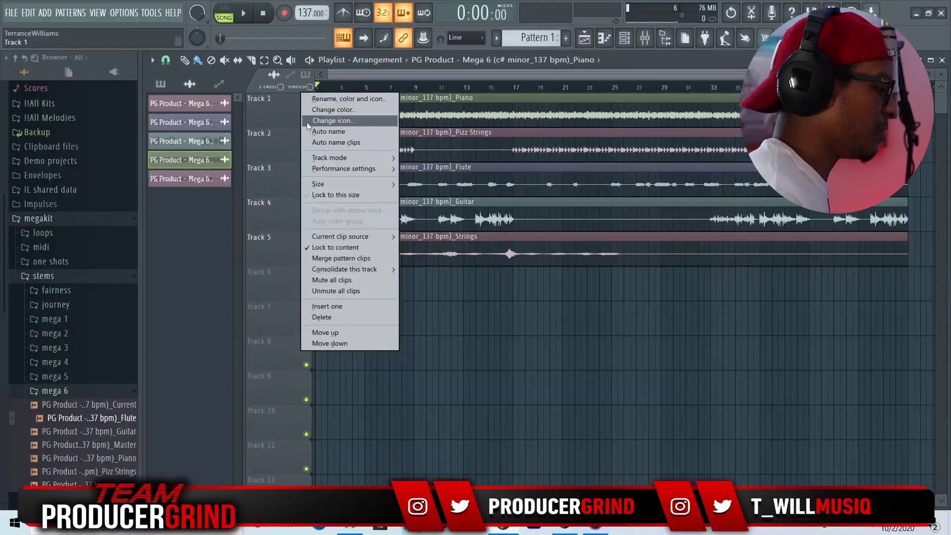
{"action": "left_click", "coordinate": [296, 122]}
{"action": "right_click", "coordinate": [307, 123]}
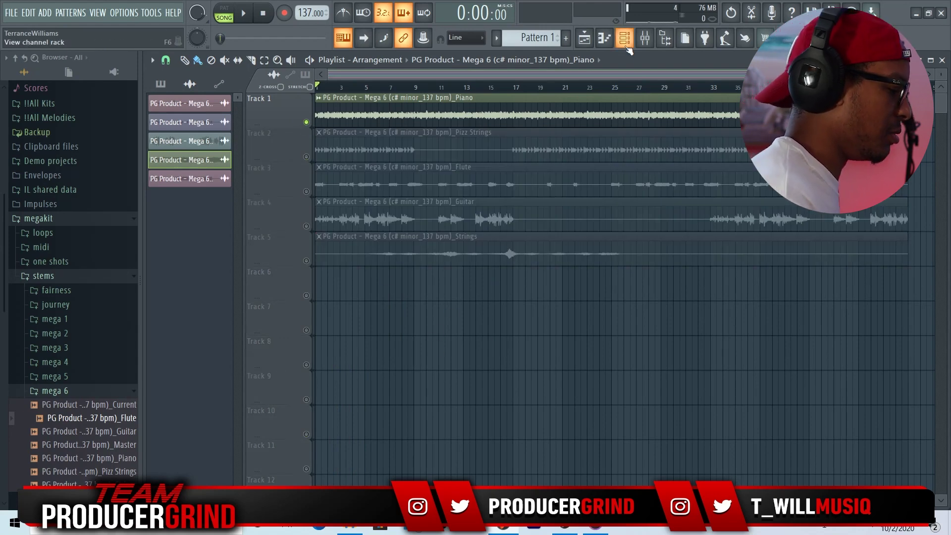
Assign the stem channels to mixer tracks: Piano 1, Pizz Strings 2, Flute 3, Guitar 4 and Strings 5
{"action": "double_click", "coordinate": [590, 110]}
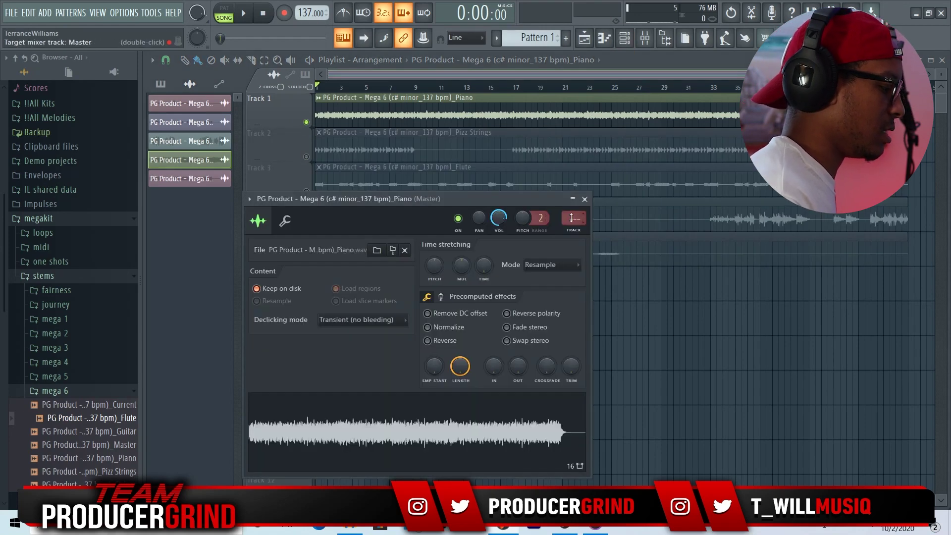
{"action": "double_click", "coordinate": [680, 144]}
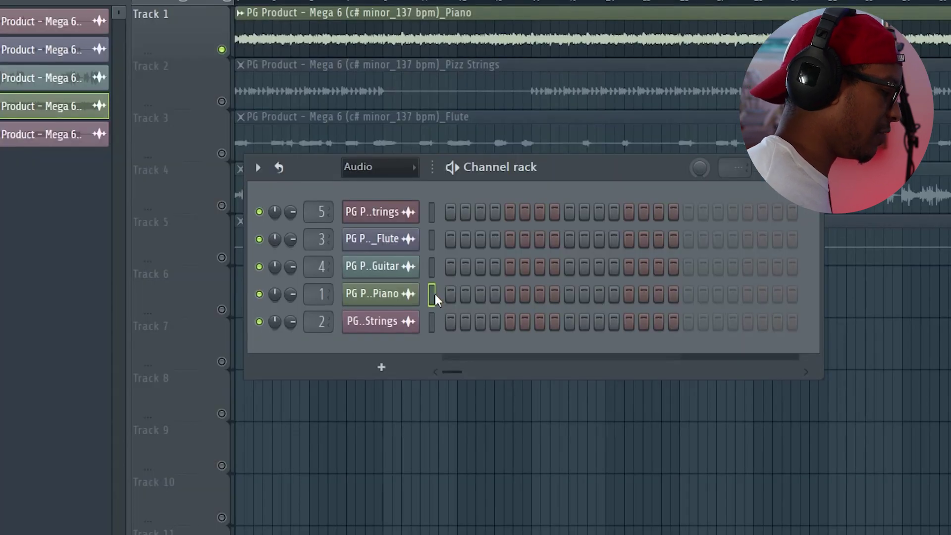
Reorder the channel rack so Piano is the first channel and Pizz Strings the second
{"action": "key", "text": "alt+Up"}
{"action": "key", "text": "alt+Up"}
{"action": "key", "text": "alt+Up"}
{"action": "key", "text": "Down"}
{"action": "key", "text": "Down"}
{"action": "key", "text": "Down"}
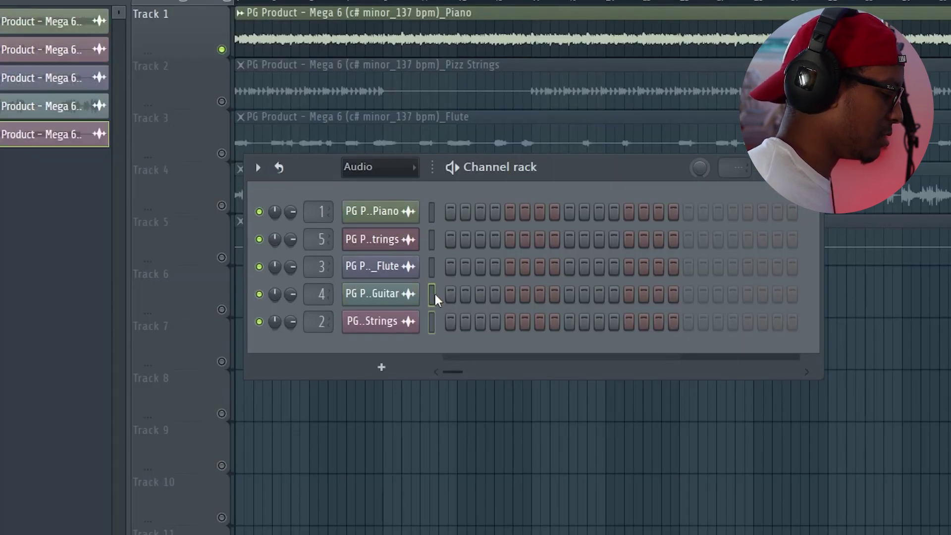
{"action": "key", "text": "alt+Up"}
{"action": "key", "text": "alt+Up"}
{"action": "key", "text": "alt+Up"}
Move the Flute and Guitar channels above Strings so the channel rack follows the mixer track order 1 to 5
{"action": "key", "text": "Down"}
{"action": "key", "text": "Down"}
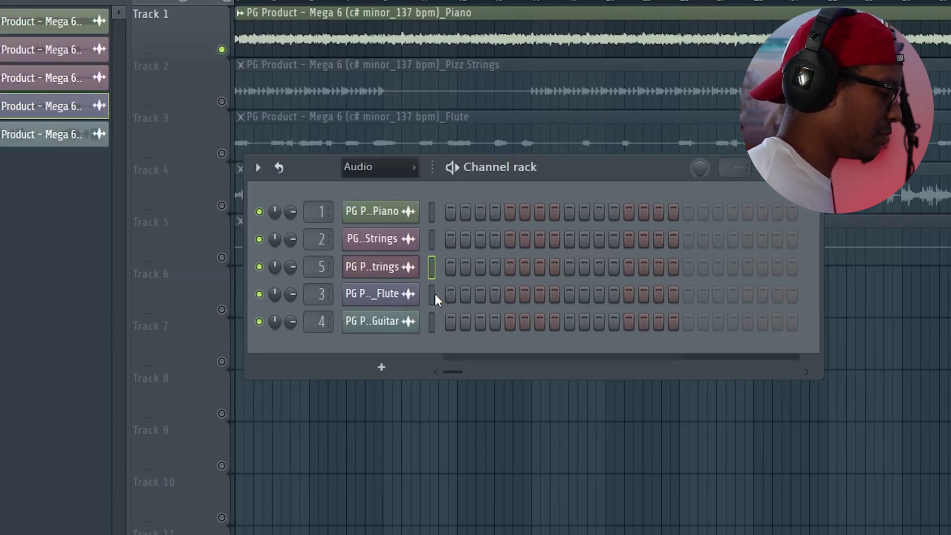
{"action": "key", "text": "alt+Up"}
{"action": "key", "text": "Down"}
{"action": "key", "text": "Down"}
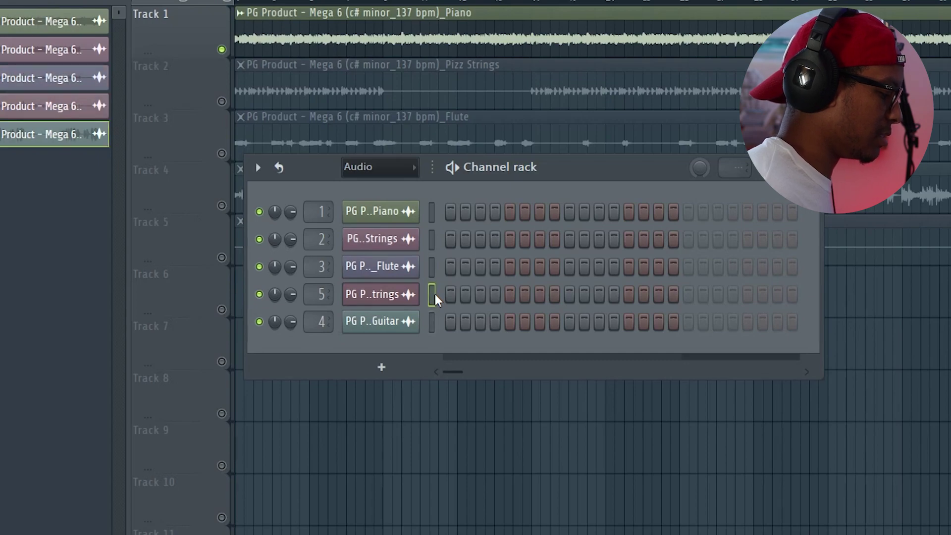
{"action": "key", "text": "alt+Up"}
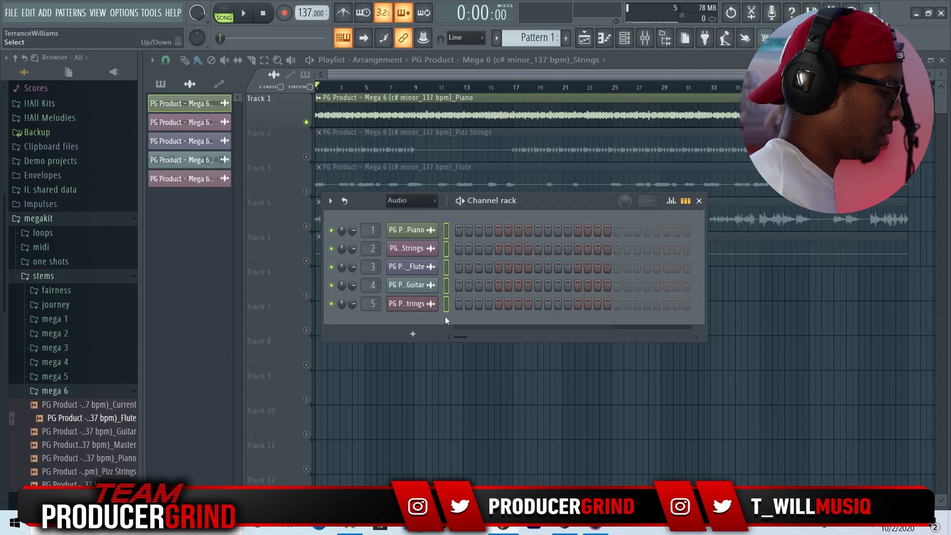
Open the mixer and link all five selected channels to consecutive inserts starting at Insert 1, carrying over their names and colours
{"action": "left_click", "coordinate": [645, 39]}
{"action": "left_click", "coordinate": [207, 324]}
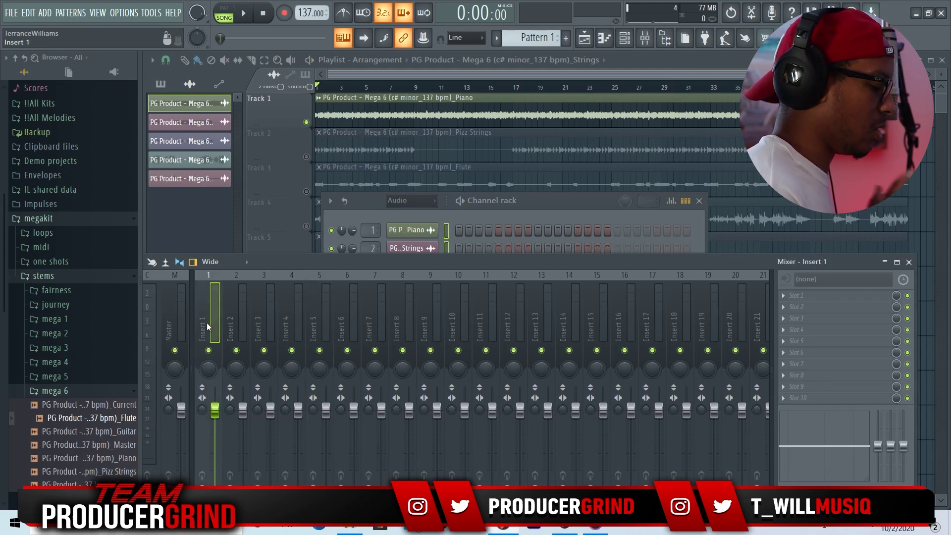
{"action": "left_click_drag", "start_coordinate": [544, 209], "coordinate": [544, 131]}
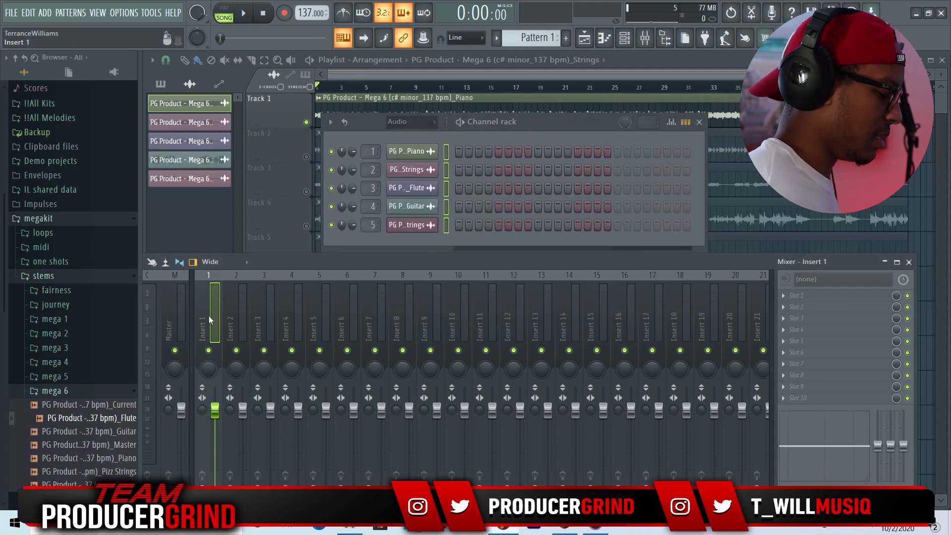
{"action": "key", "text": "ctrl+shift+l"}
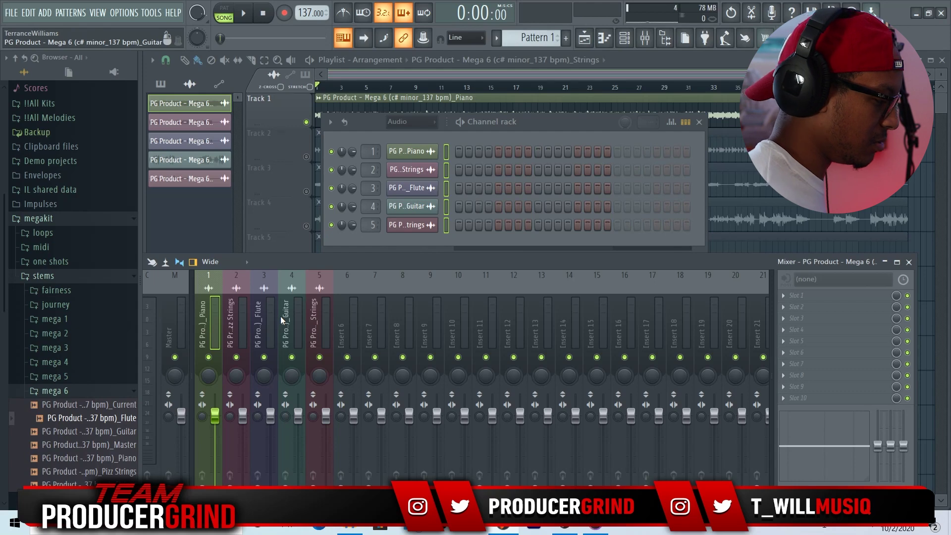
{"action": "left_click", "coordinate": [447, 158]}
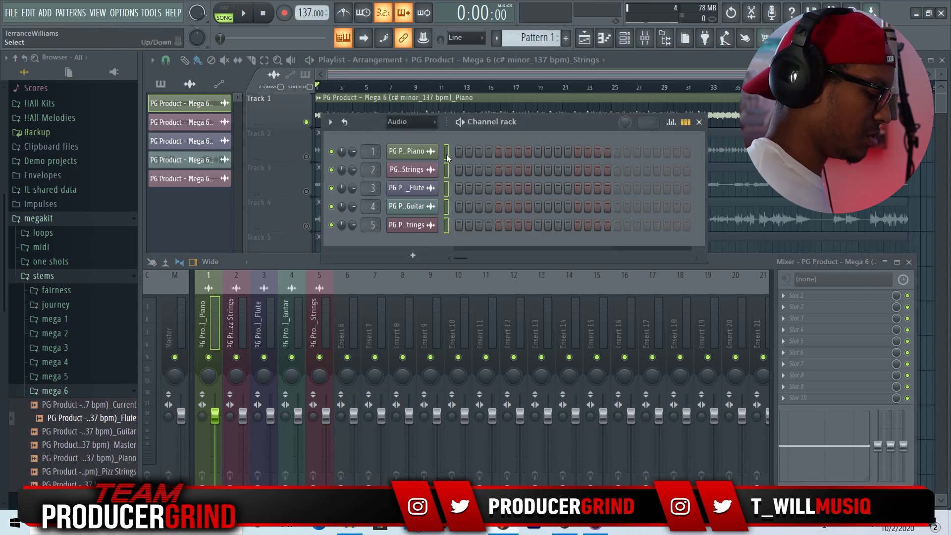
{"action": "left_click", "coordinate": [207, 312]}
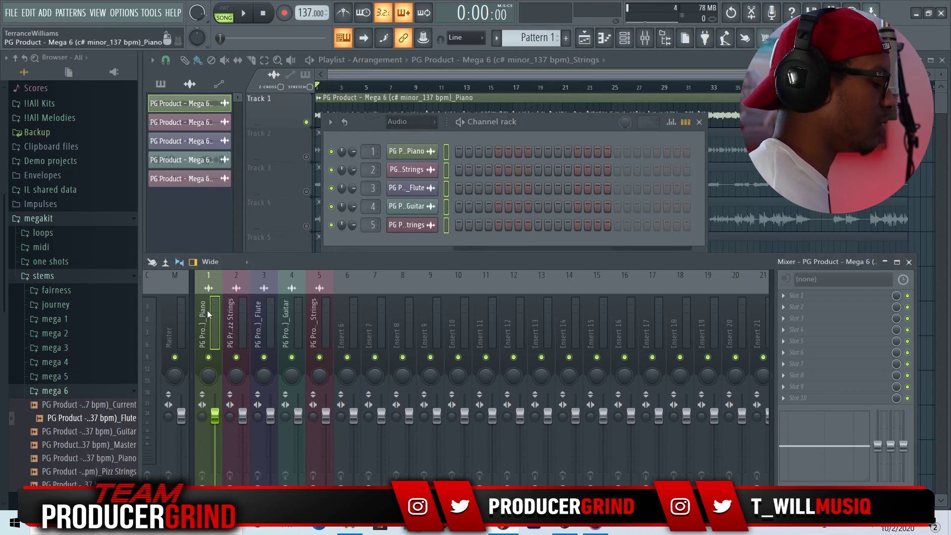
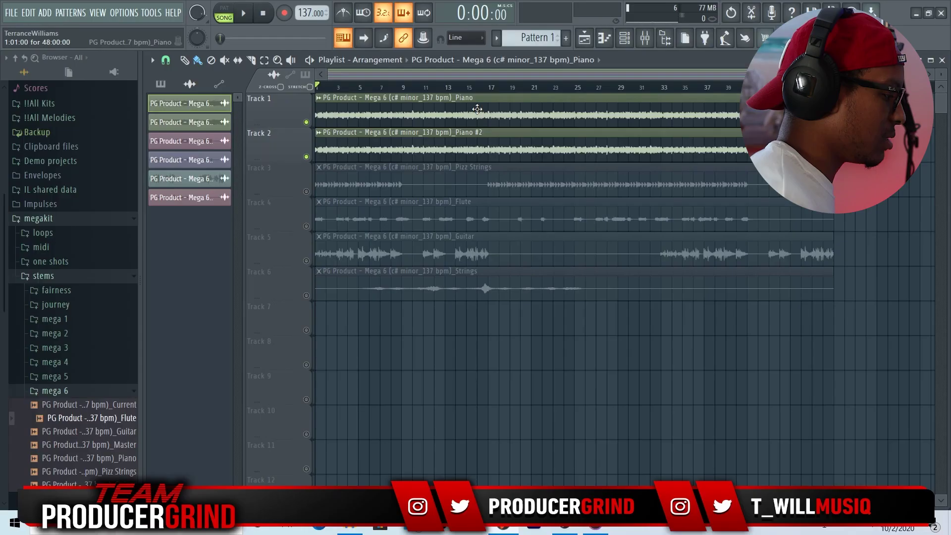
Pan the Piano channel 47% left and the Piano #2 channel 49% right, and play back the result
{"action": "double_click", "coordinate": [477, 109]}
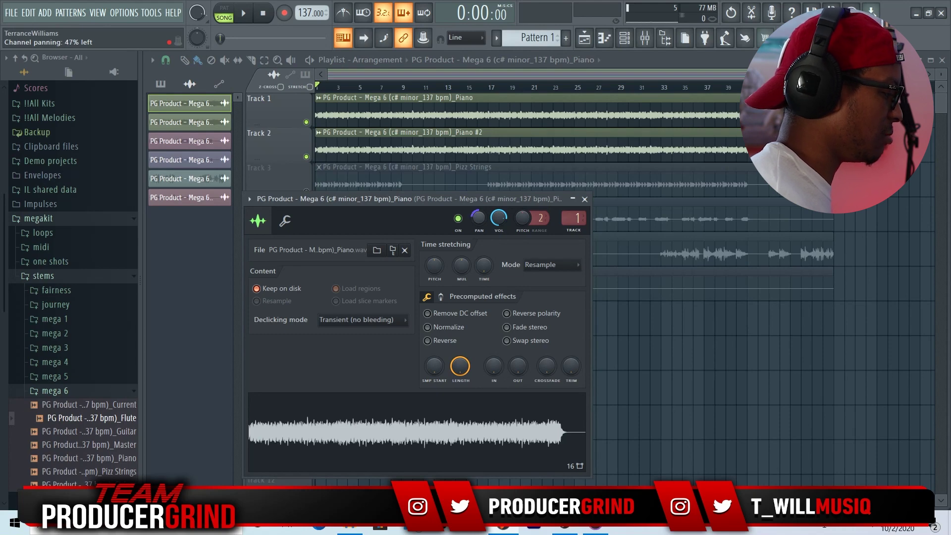
{"action": "double_click", "coordinate": [538, 149]}
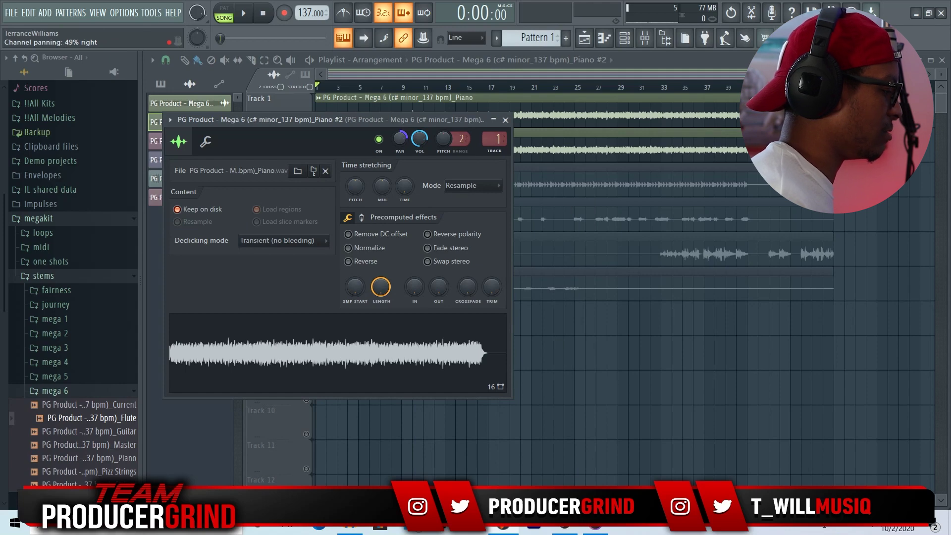
{"action": "key", "text": "Escape"}
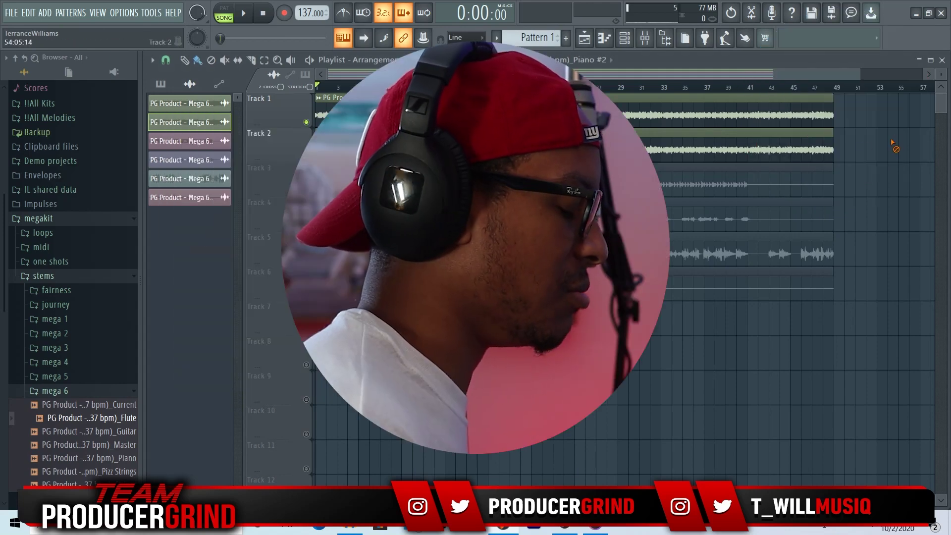
{"action": "key", "text": "space"}
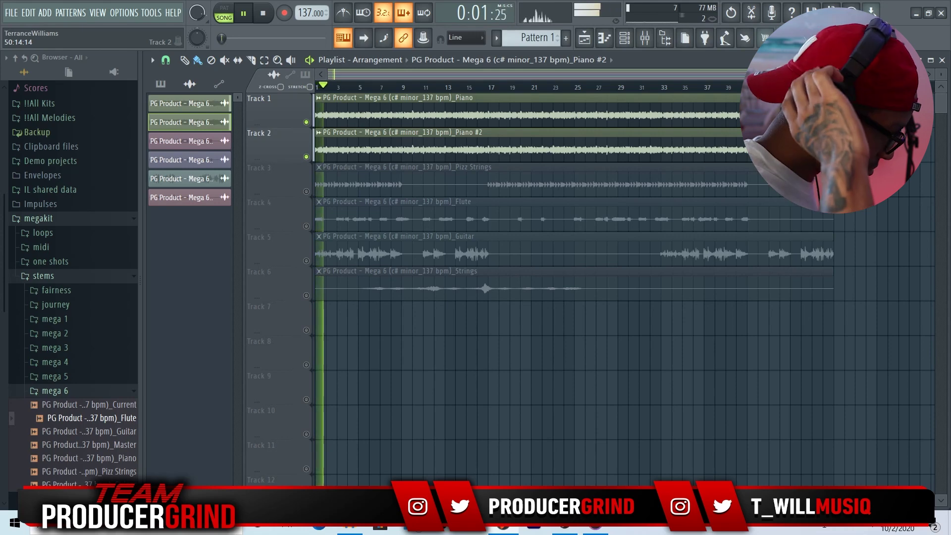
Solo each piano track in turn, pan Piano 50% left and Piano #2 60% right, and play both tracks together
{"action": "right_click", "coordinate": [306, 122]}
{"action": "double_click", "coordinate": [369, 121]}
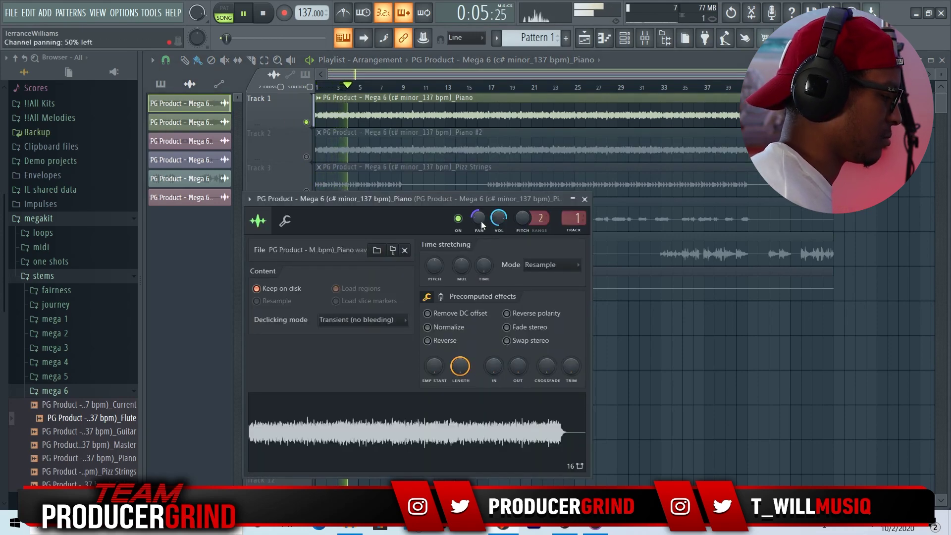
{"action": "right_click", "coordinate": [306, 157]}
{"action": "double_click", "coordinate": [349, 137]}
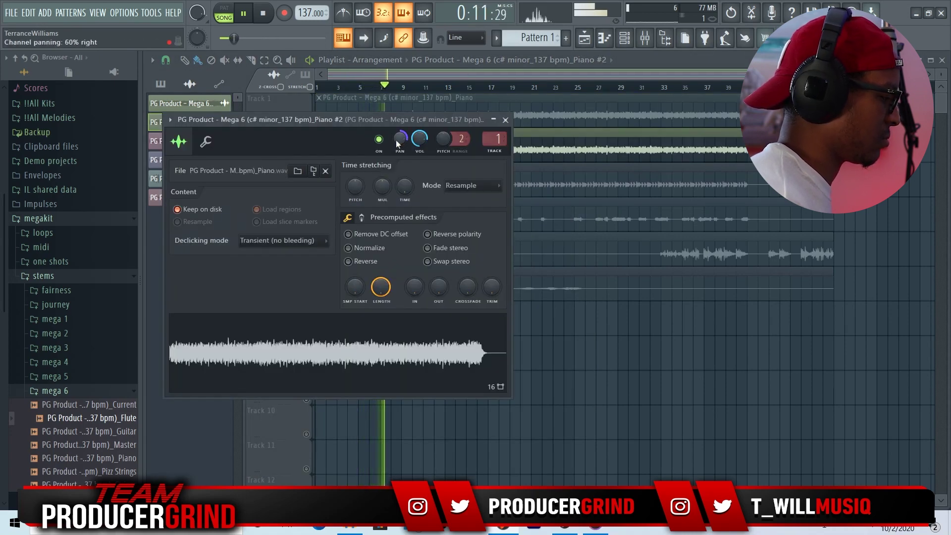
{"action": "left_click", "coordinate": [505, 120]}
{"action": "left_click", "coordinate": [306, 123]}
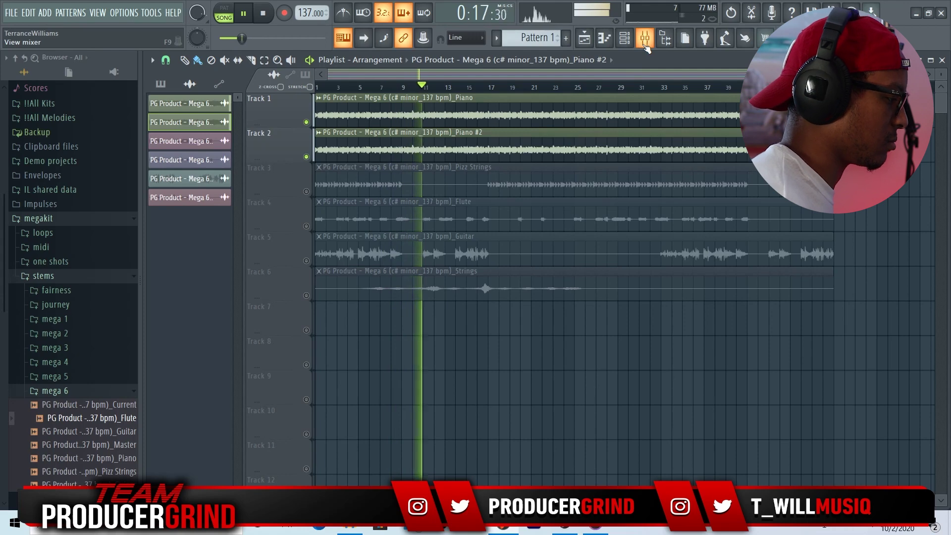
{"action": "key", "text": "space"}
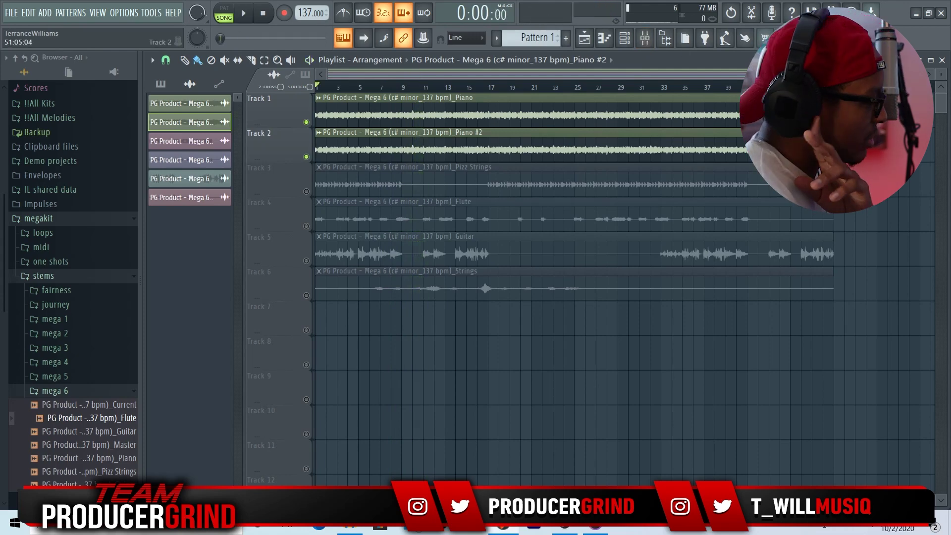
{"action": "left_click", "coordinate": [625, 38]}
{"action": "left_click_drag", "start_coordinate": [566, 127], "coordinate": [562, 180]}
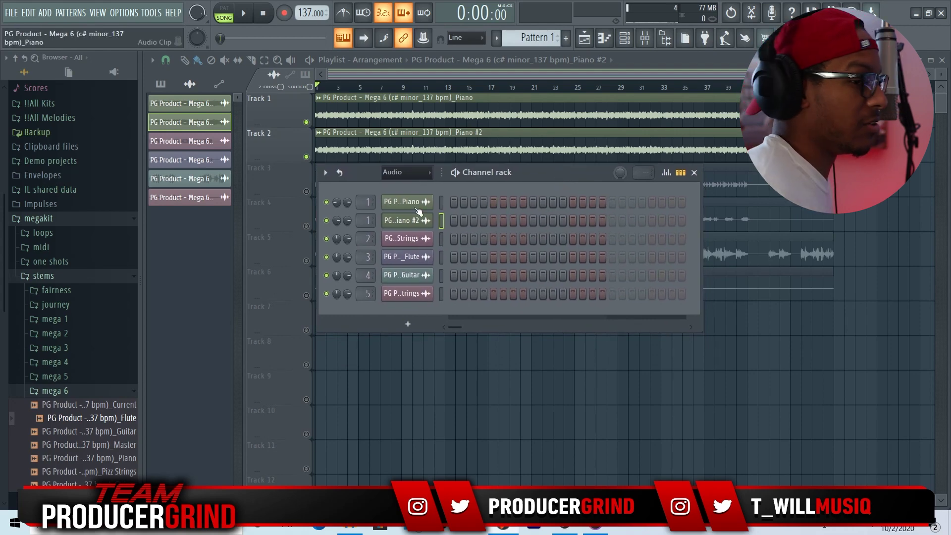
{"action": "key", "text": "F6"}
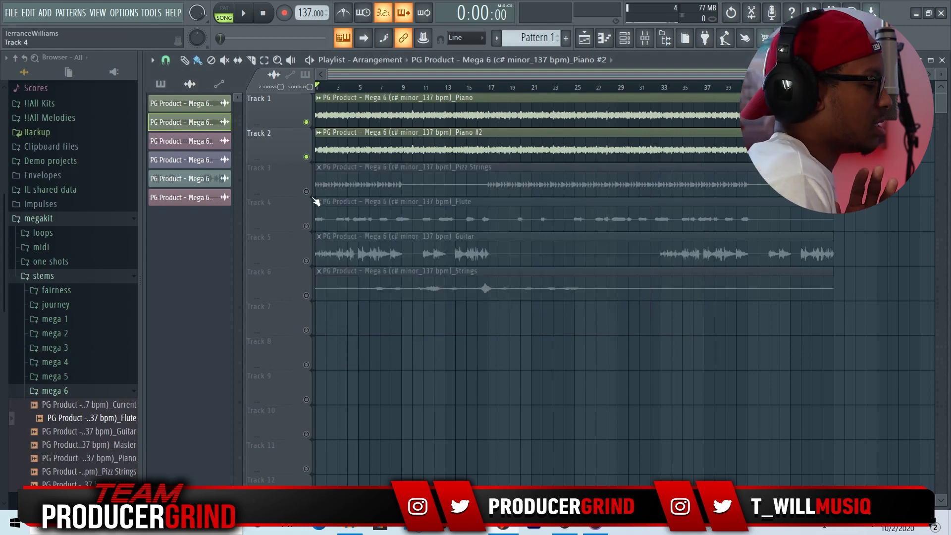
Add Fruity Reeverb 2 to slot 1 of the Piano mixer insert, set its wet level to about 21% and slightly lower the dry level
{"action": "left_click", "coordinate": [645, 38]}
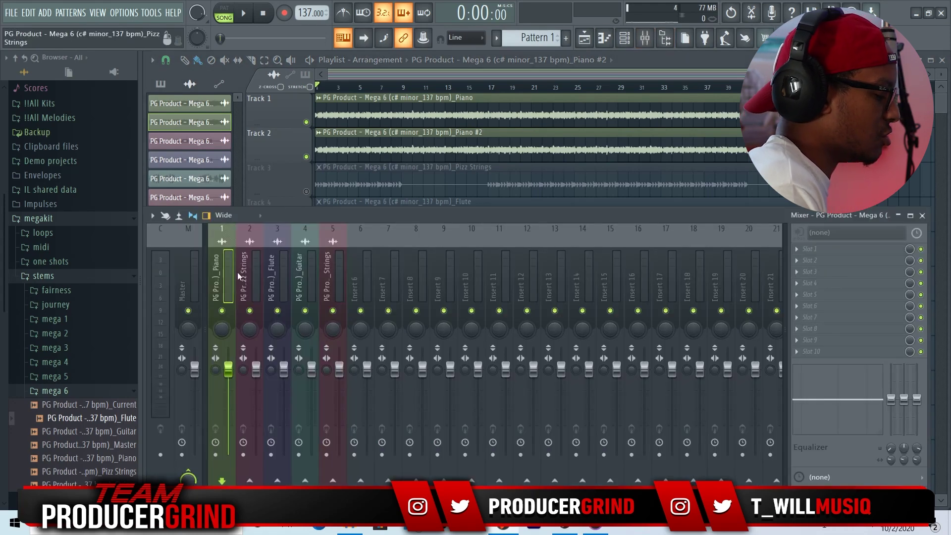
{"action": "left_click", "coordinate": [832, 249]}
{"action": "left_click", "coordinate": [662, 440]}
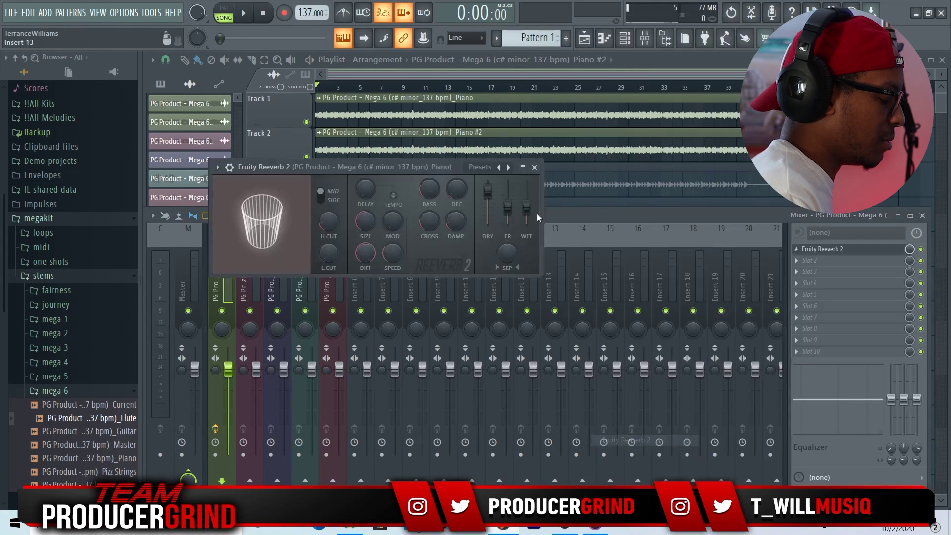
{"action": "left_click_drag", "start_coordinate": [447, 167], "coordinate": [581, 201]}
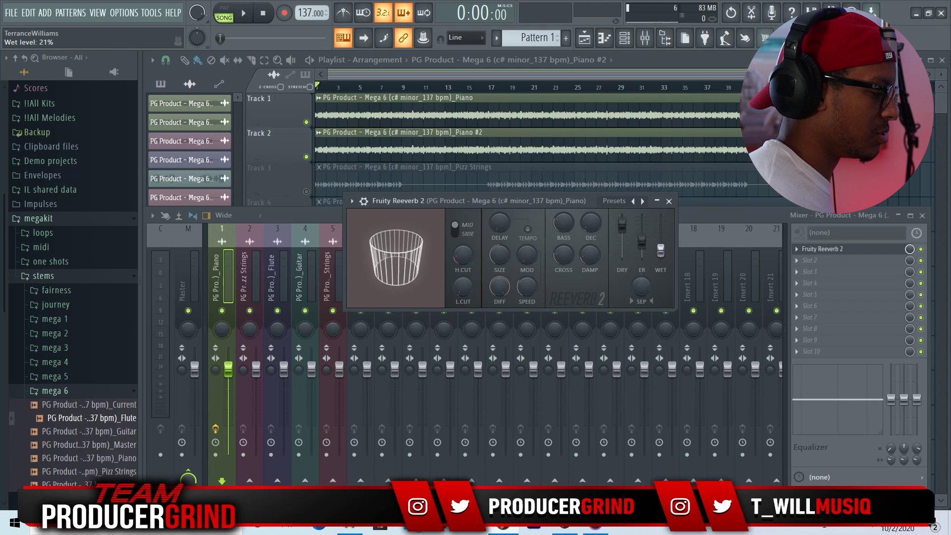
{"action": "left_click_drag", "start_coordinate": [623, 225], "coordinate": [622, 232]}
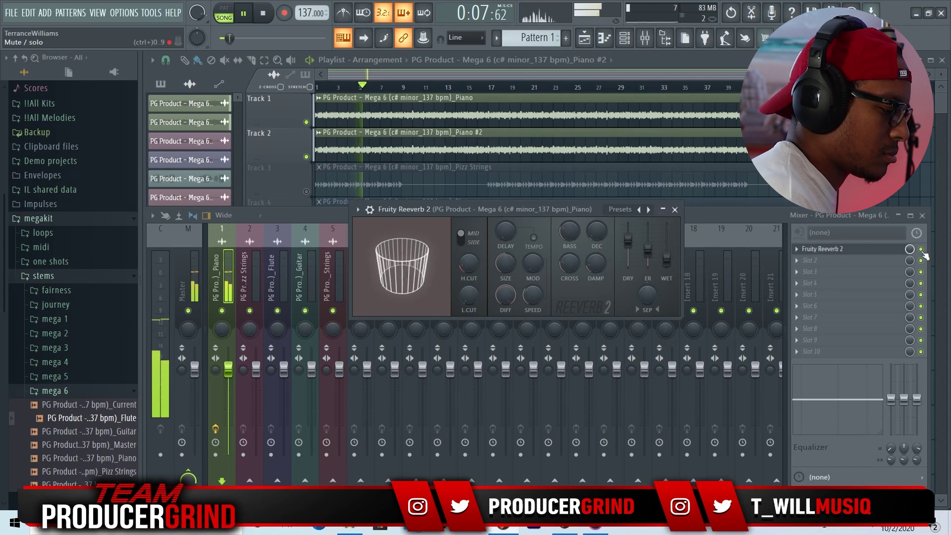
Play the pianos with Fruity Reeverb 2 bypassed and enabled to compare the sound, and close the mixer
{"action": "left_click", "coordinate": [675, 210]}
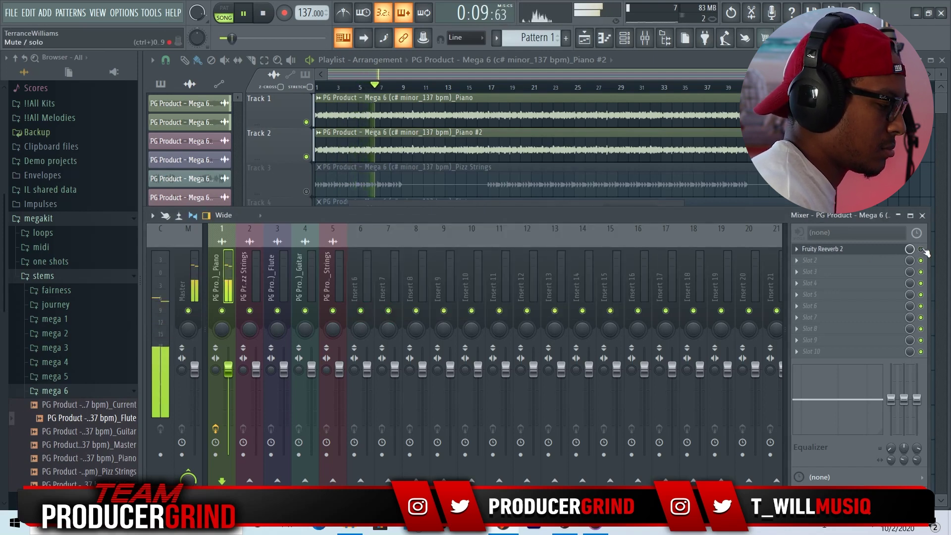
{"action": "key", "text": "space"}
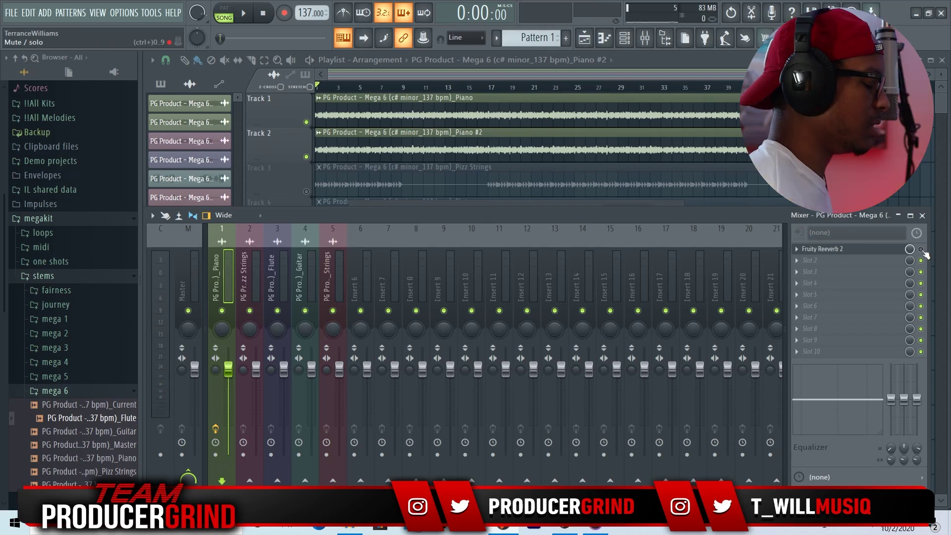
{"action": "key", "text": "space"}
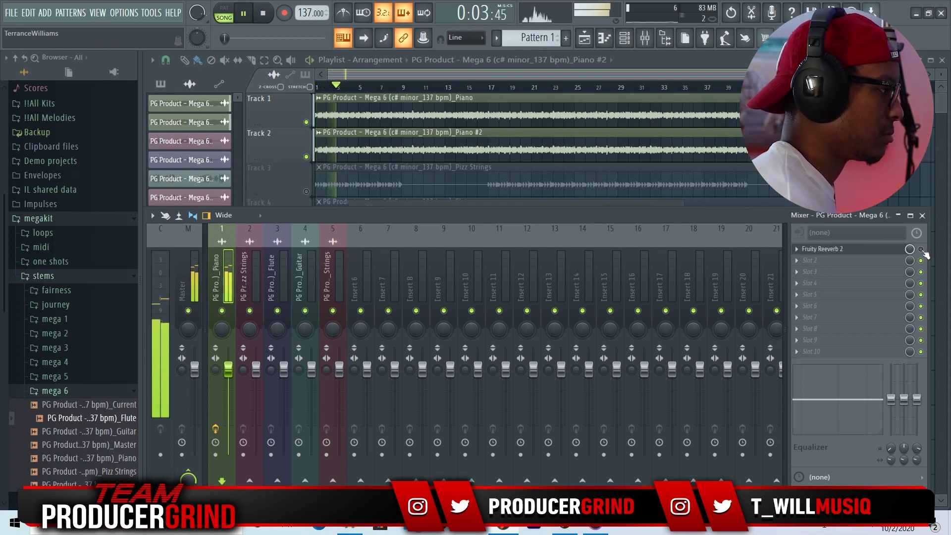
{"action": "key", "text": "space"}
{"action": "key", "text": "space"}
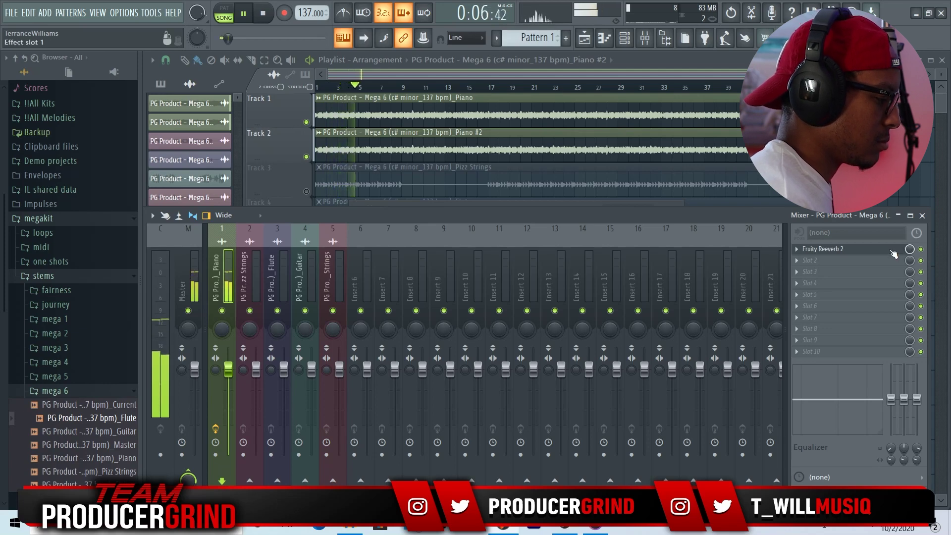
{"action": "key", "text": "space"}
{"action": "key", "text": "F9"}
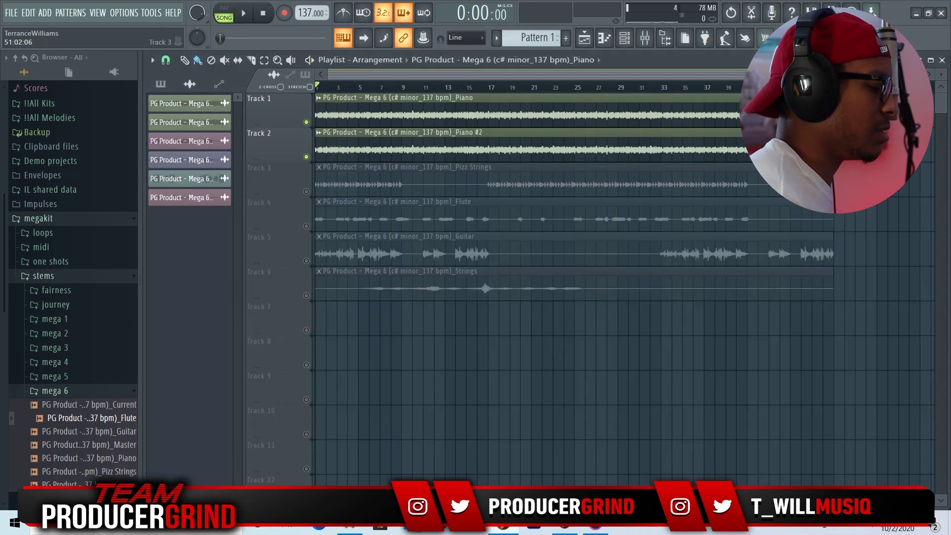
Solo the Pizz Strings track, play it back and open its channel settings
{"action": "right_click", "coordinate": [307, 192]}
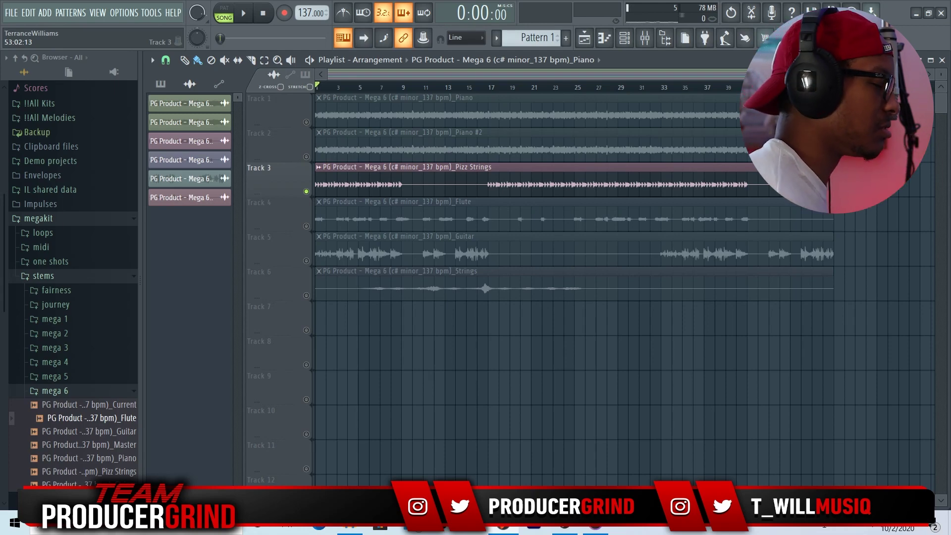
{"action": "key", "text": "space"}
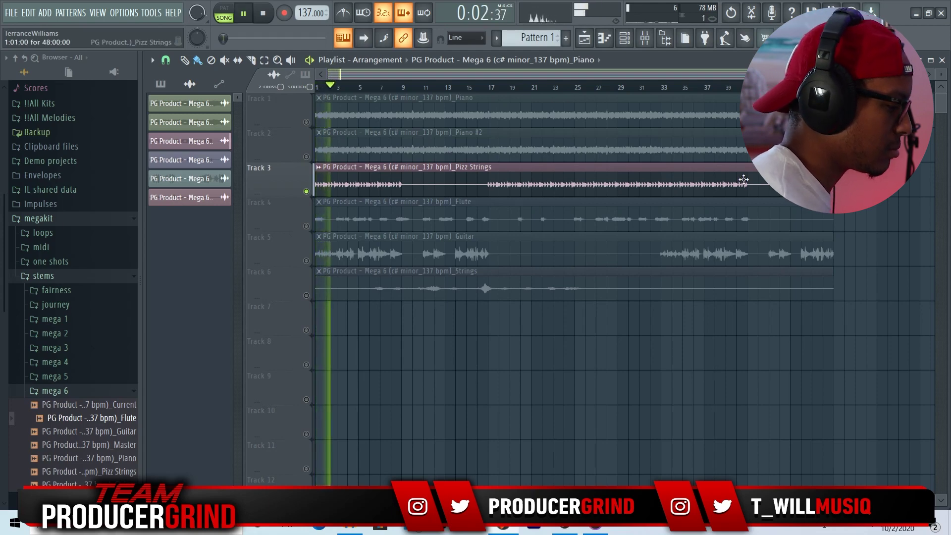
{"action": "double_click", "coordinate": [852, 179]}
{"action": "left_click_drag", "start_coordinate": [521, 217], "coordinate": [578, 207]}
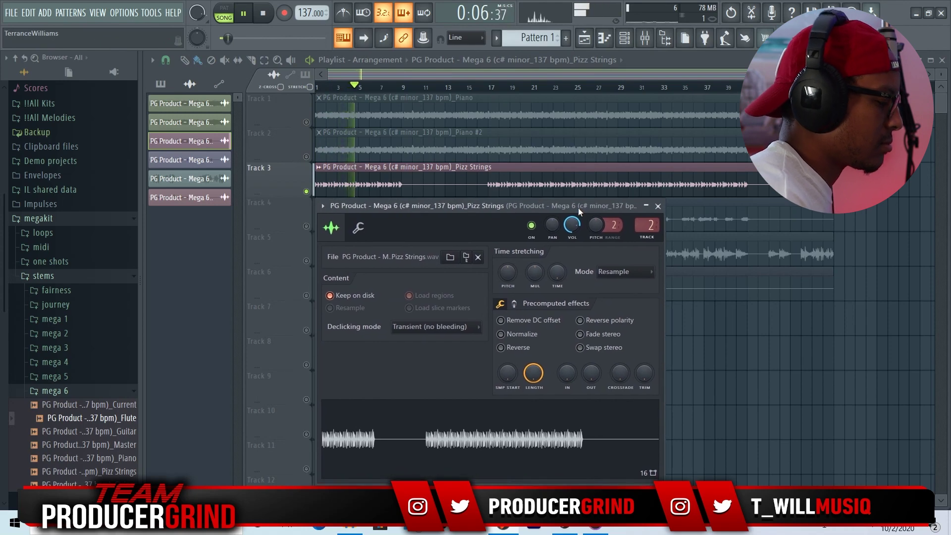
{"action": "key", "text": "space"}
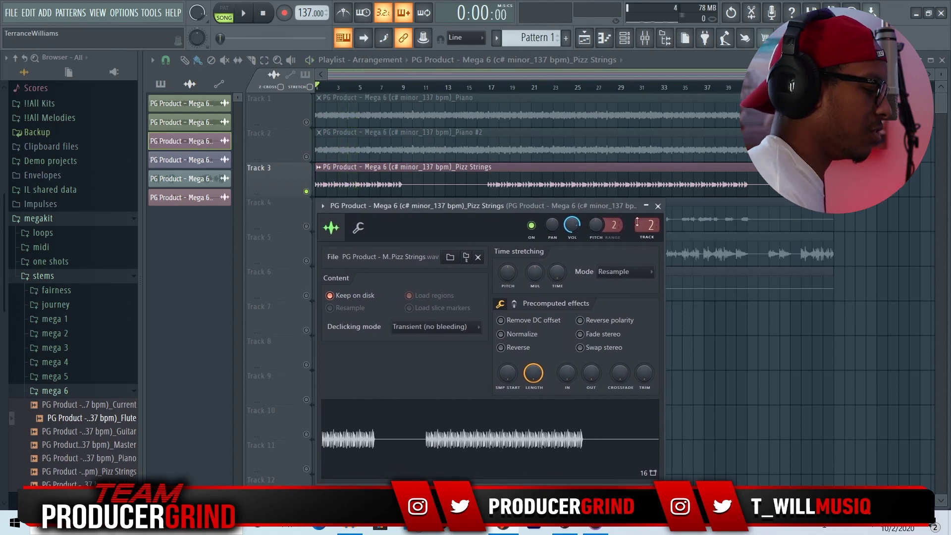
Add Fruity Reeverb 2 to slot 1 of the Pizz Strings mixer insert
{"action": "left_click", "coordinate": [645, 37]}
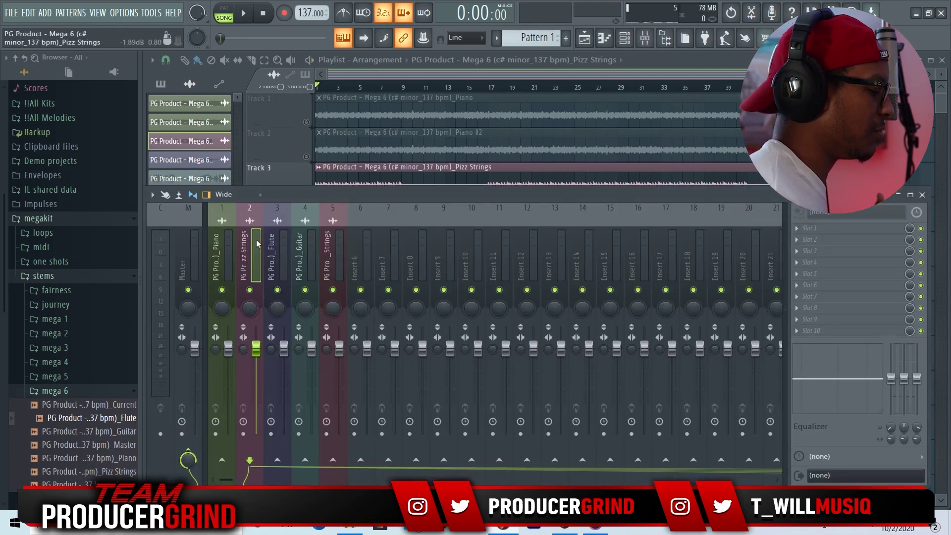
{"action": "left_click", "coordinate": [807, 229]}
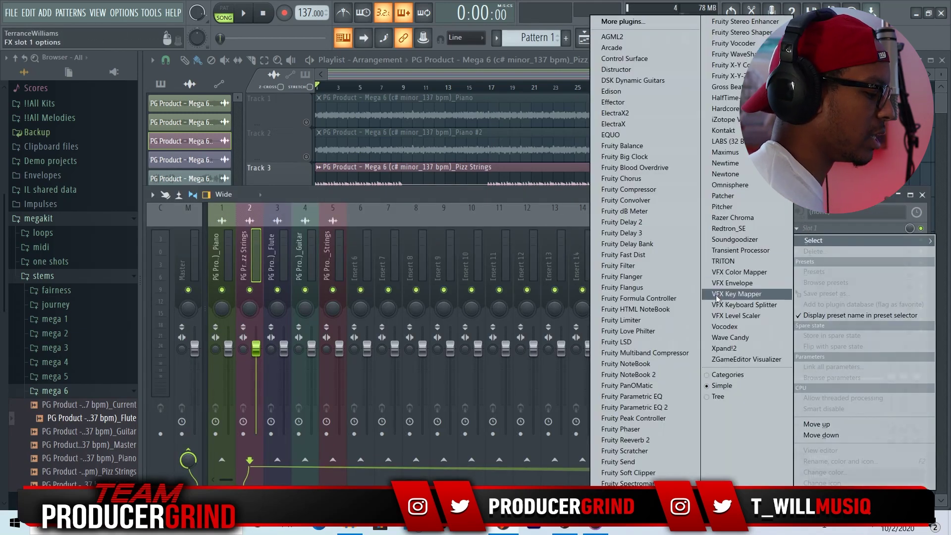
{"action": "left_click", "coordinate": [666, 442]}
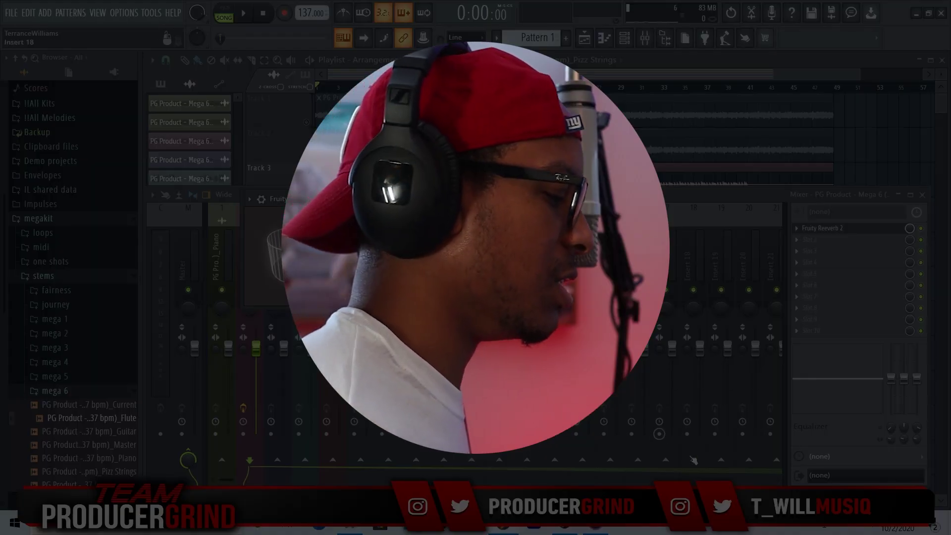
{"action": "left_click_drag", "start_coordinate": [377, 193], "coordinate": [380, 179]}
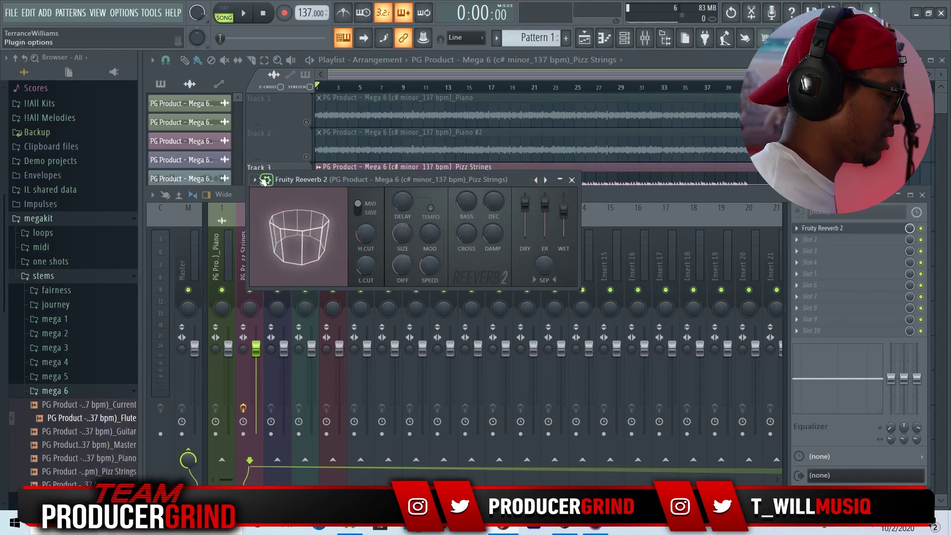
Load the Cathedral preset in the Pizz Strings reverb and undo the last knob tweak
{"action": "left_click", "coordinate": [255, 179]}
{"action": "mouse_move", "coordinate": [296, 225]}
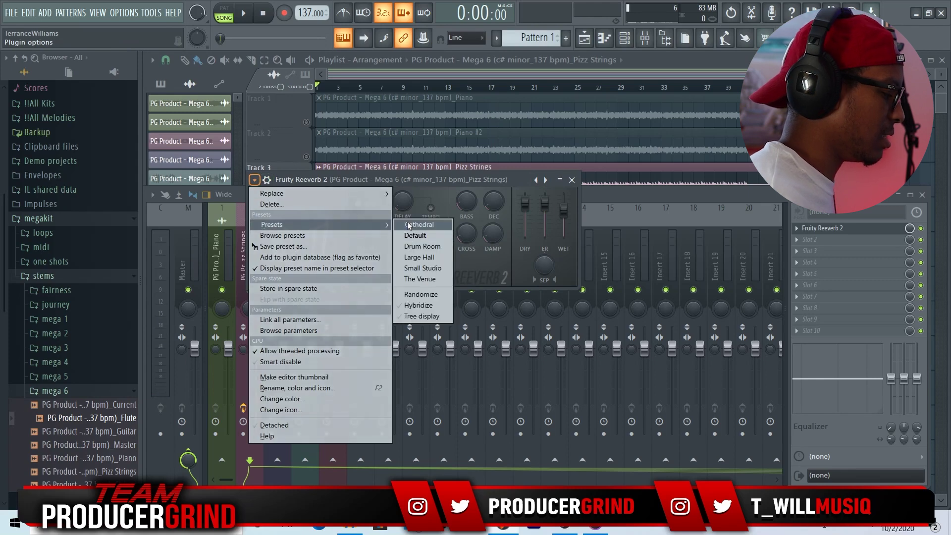
{"action": "left_click", "coordinate": [419, 226]}
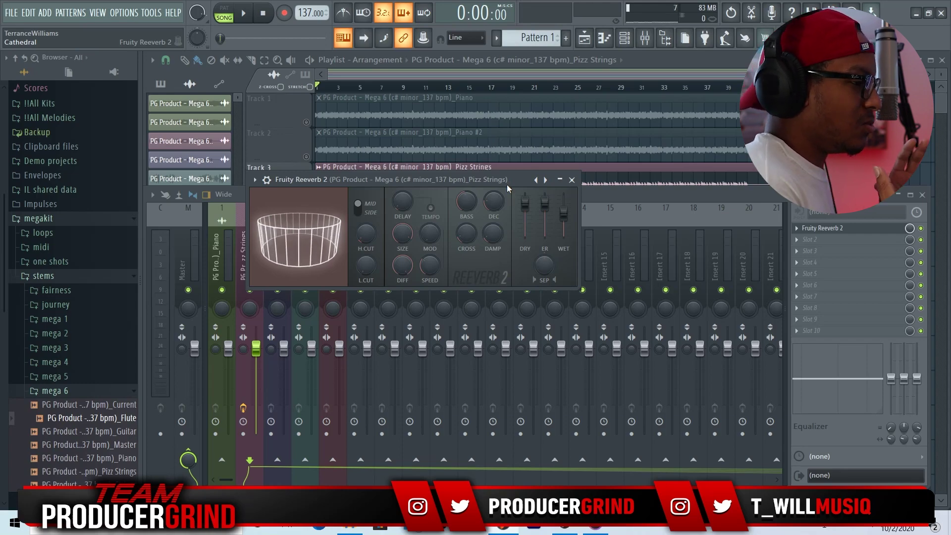
{"action": "key", "text": "ctrl+z"}
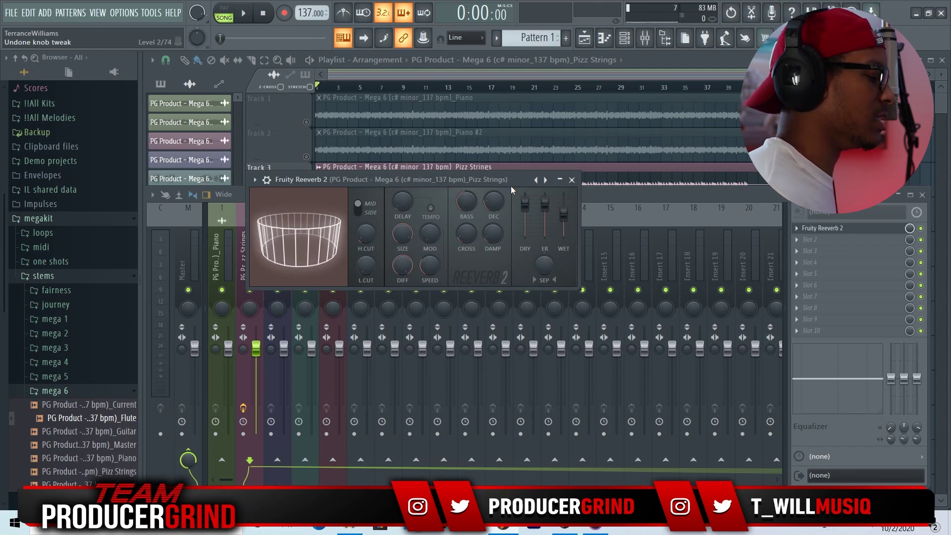
Lower the Pizz Strings reverb's wet level and slightly raise its decay while the track plays
{"action": "left_click_drag", "start_coordinate": [512, 182], "coordinate": [517, 220]}
{"action": "key", "text": "space"}
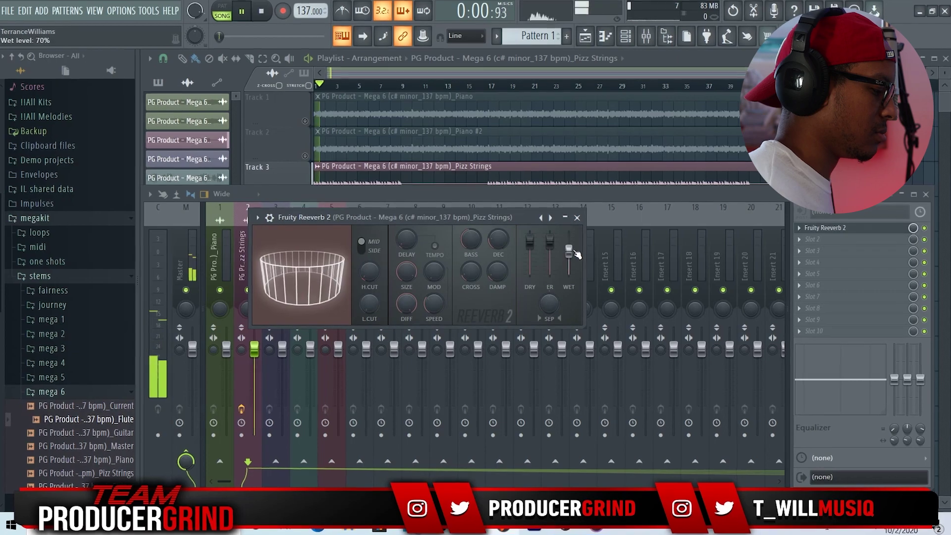
{"action": "left_click_drag", "start_coordinate": [569, 251], "coordinate": [572, 267]}
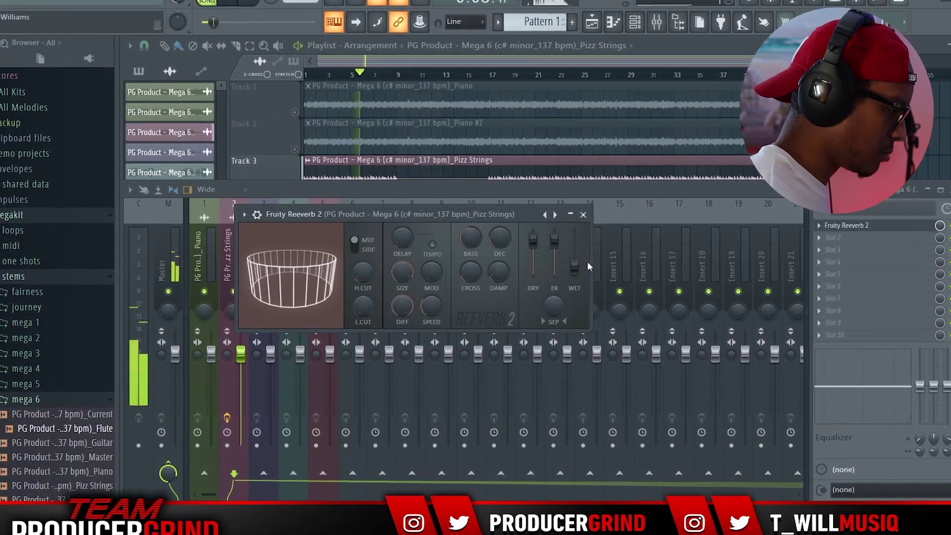
{"action": "left_click_drag", "start_coordinate": [576, 266], "coordinate": [576, 268]}
{"action": "left_click_drag", "start_coordinate": [500, 240], "coordinate": [500, 234]}
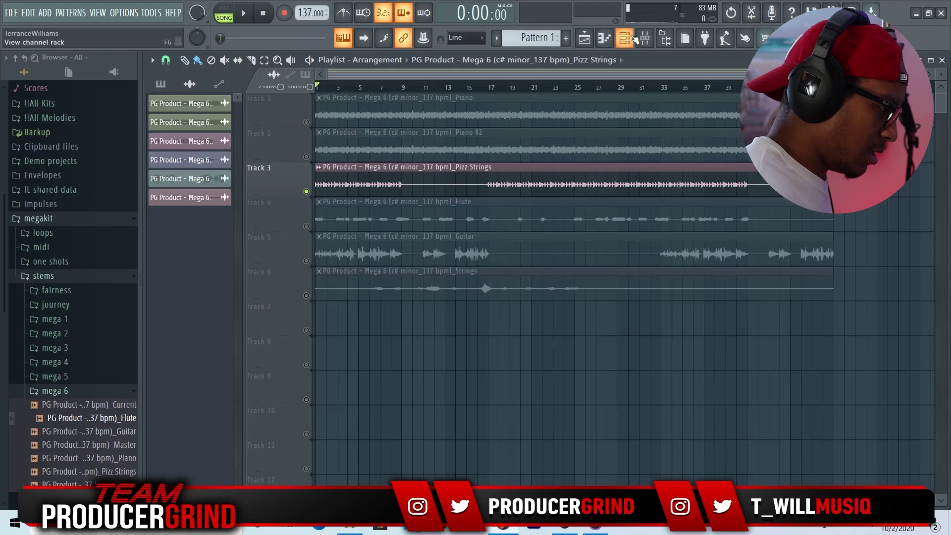
Add Fruity Delay 2 to slot 2 of the Pizz Strings insert with ping-pong feedback
{"action": "left_click", "coordinate": [660, 18]}
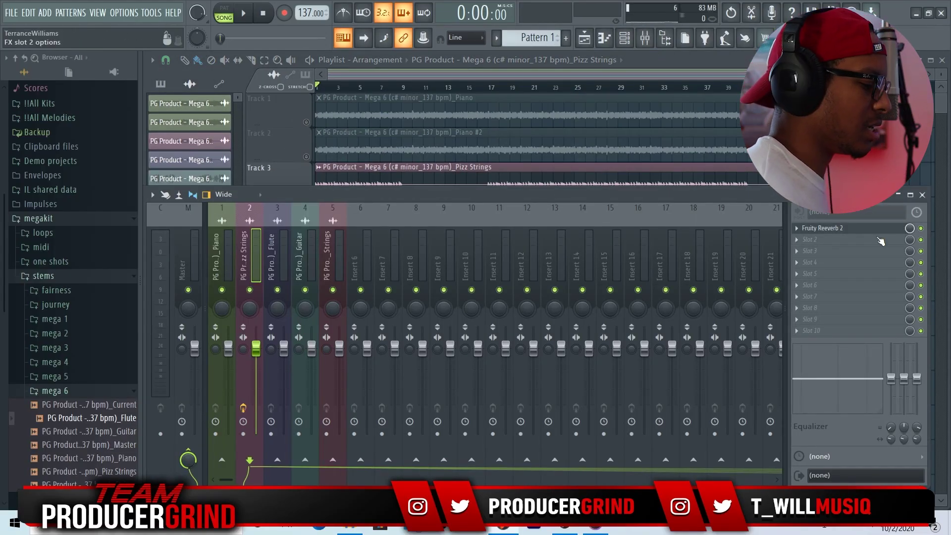
{"action": "left_click", "coordinate": [840, 247]}
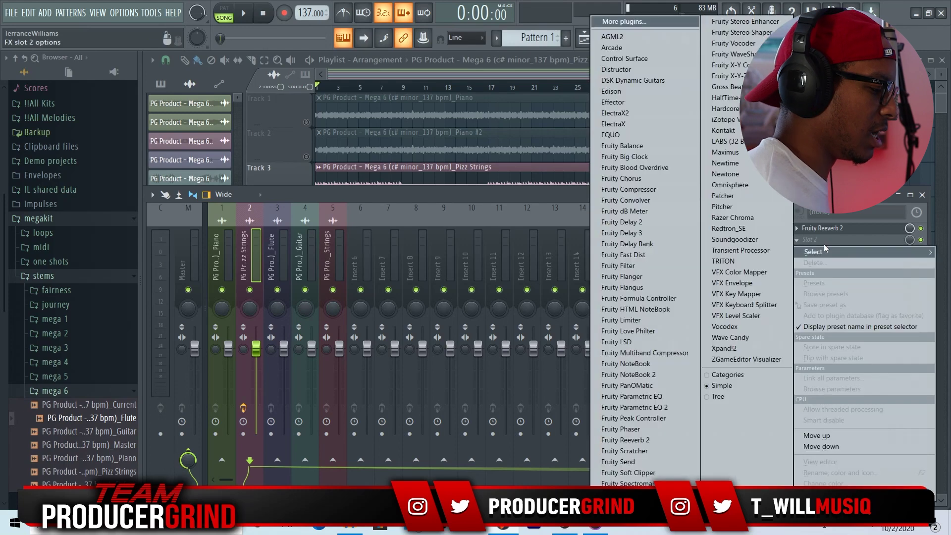
{"action": "left_click", "coordinate": [620, 224]}
{"action": "left_click_drag", "start_coordinate": [389, 220], "coordinate": [527, 203]}
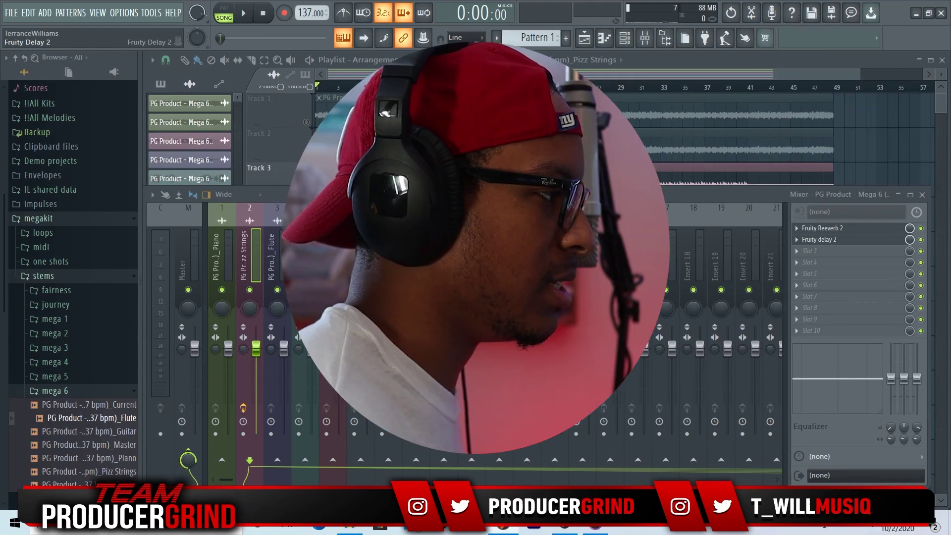
{"action": "left_click", "coordinate": [475, 249]}
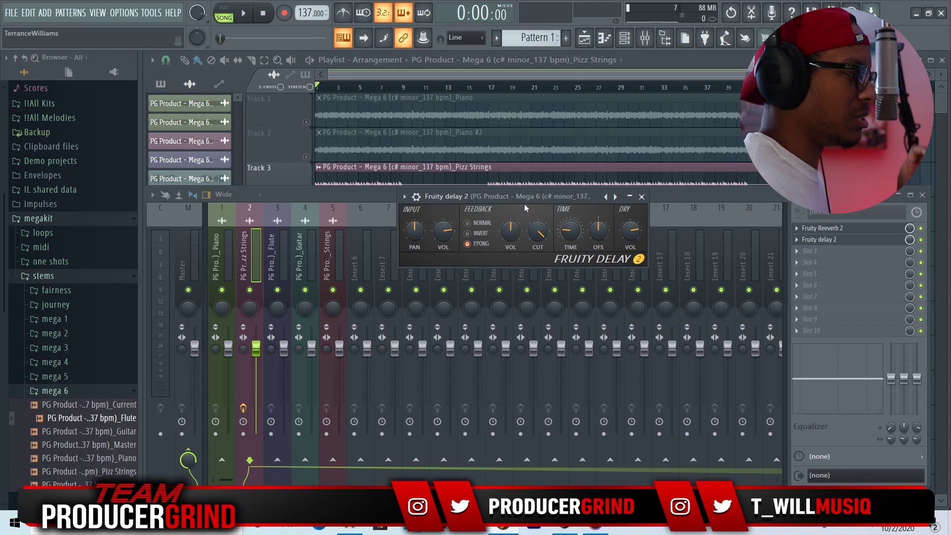
Set the Pizz Strings delay's input panning to -31% and its feedback cutoff frequency to 49%
{"action": "left_click_drag", "start_coordinate": [524, 203], "coordinate": [529, 219]}
{"action": "left_click_drag", "start_coordinate": [419, 245], "coordinate": [418, 258]}
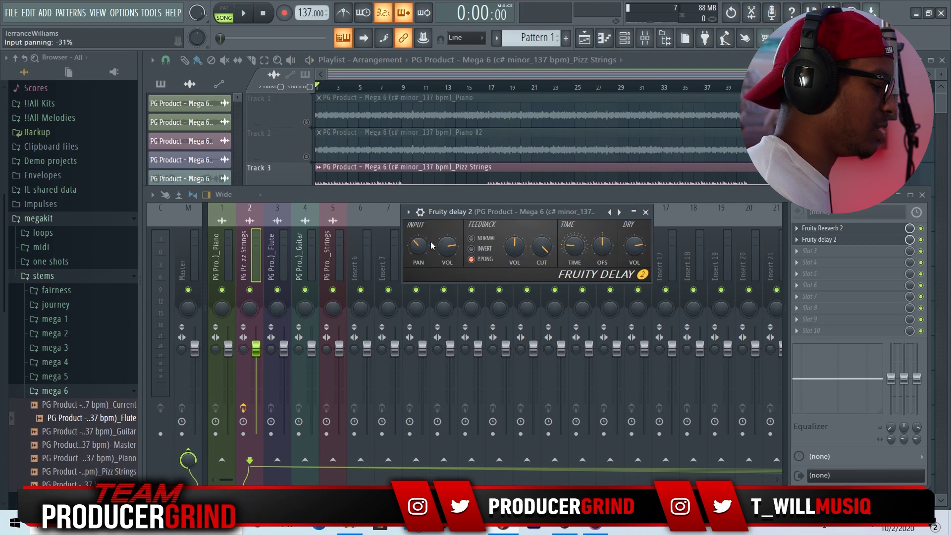
{"action": "left_click_drag", "start_coordinate": [497, 216], "coordinate": [499, 217]}
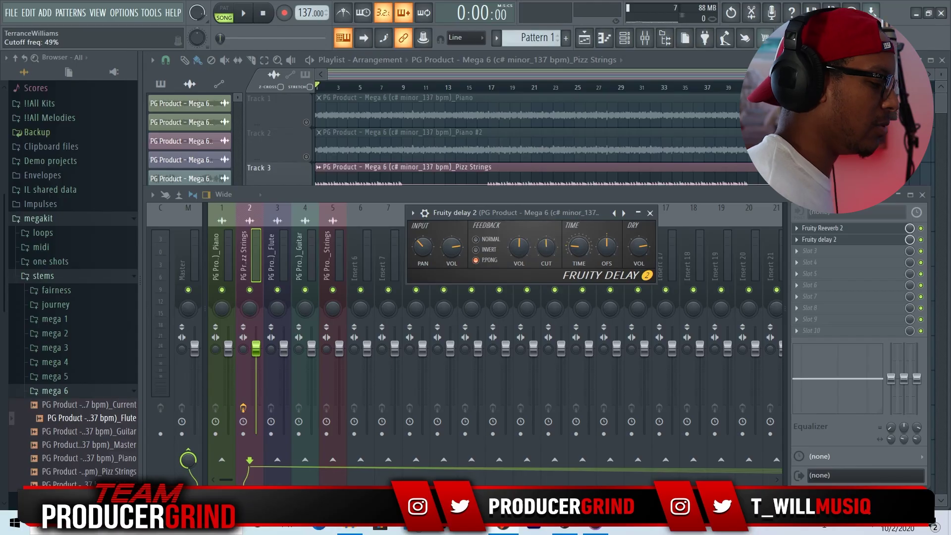
Set the Pizz Strings delay's time to 3:00 and lower its feedback cutoff frequency to 17% while the track plays
{"action": "left_click_drag", "start_coordinate": [546, 248], "coordinate": [549, 268]}
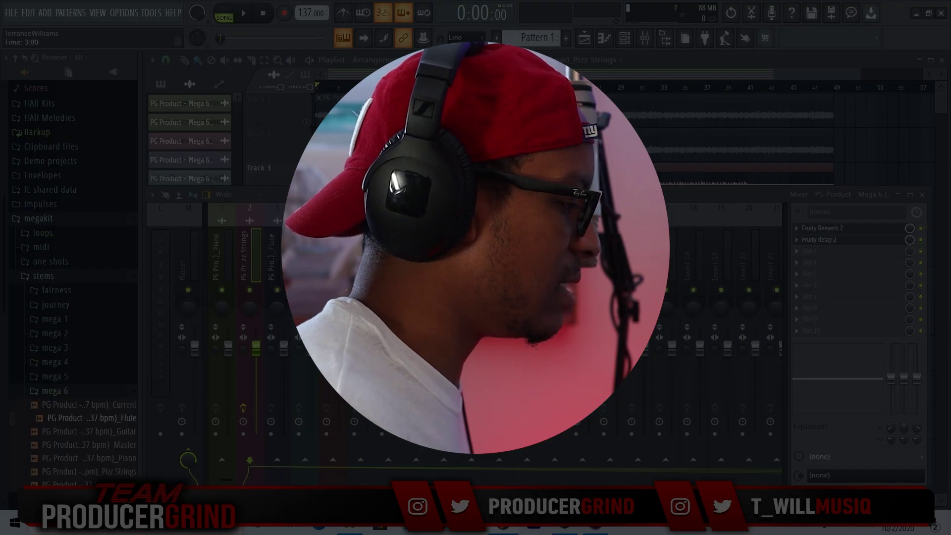
{"action": "left_click_drag", "start_coordinate": [575, 250], "coordinate": [576, 260]}
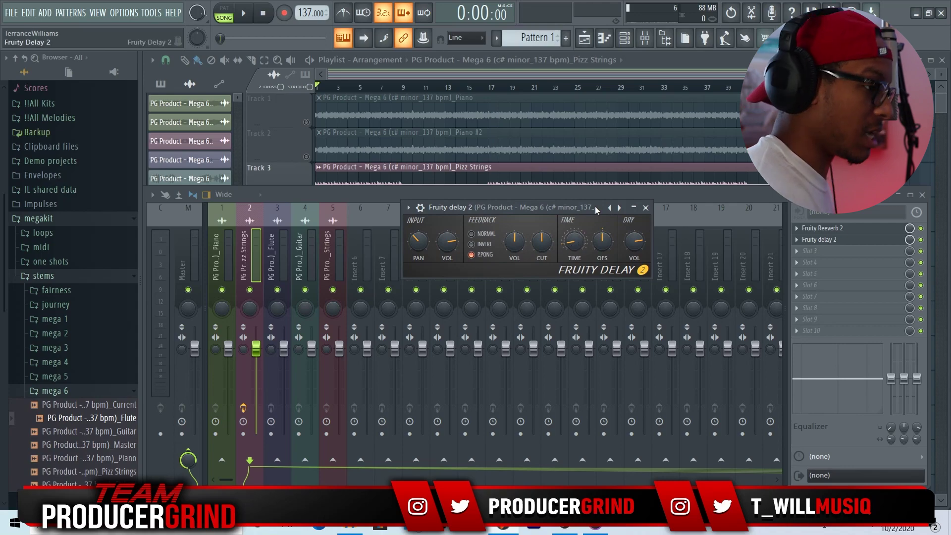
{"action": "key", "text": "space"}
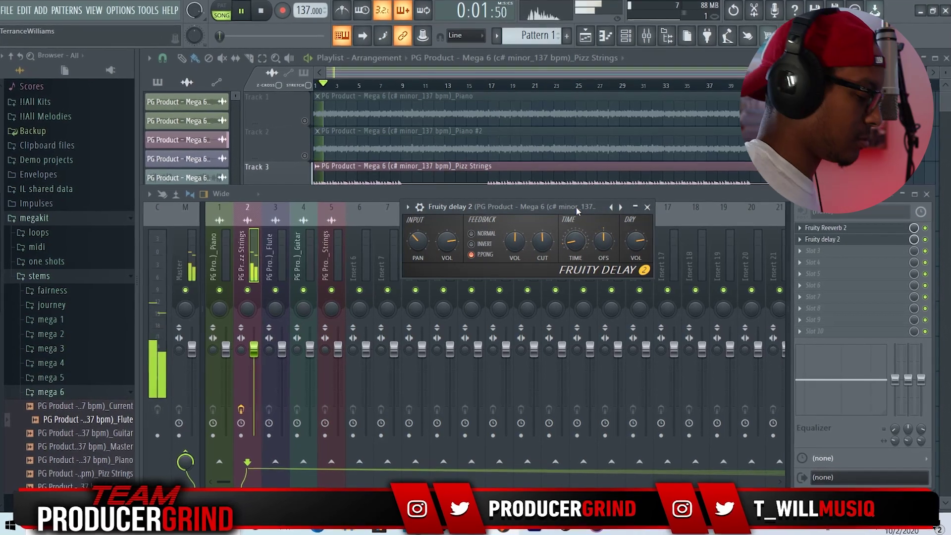
{"action": "left_click_drag", "start_coordinate": [550, 240], "coordinate": [551, 243]}
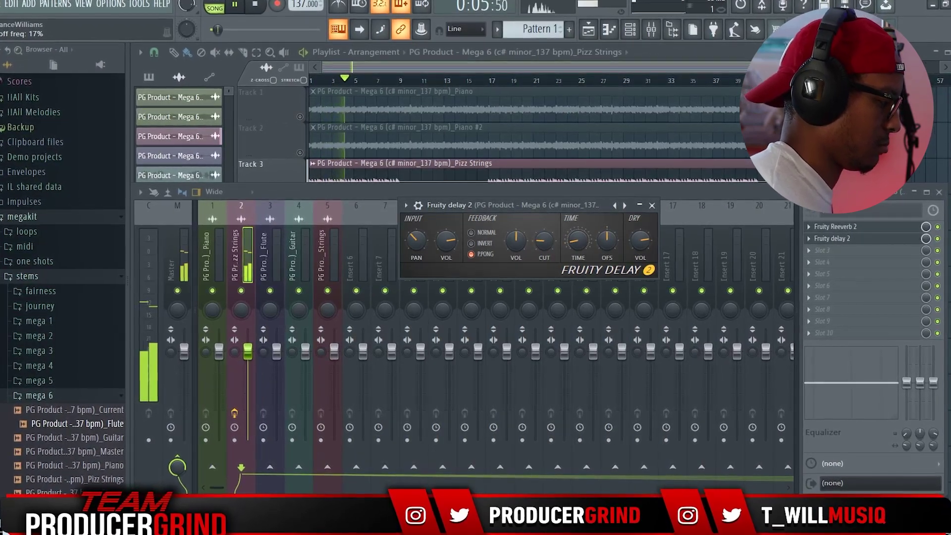
{"action": "left_click_drag", "start_coordinate": [547, 249], "coordinate": [546, 250]}
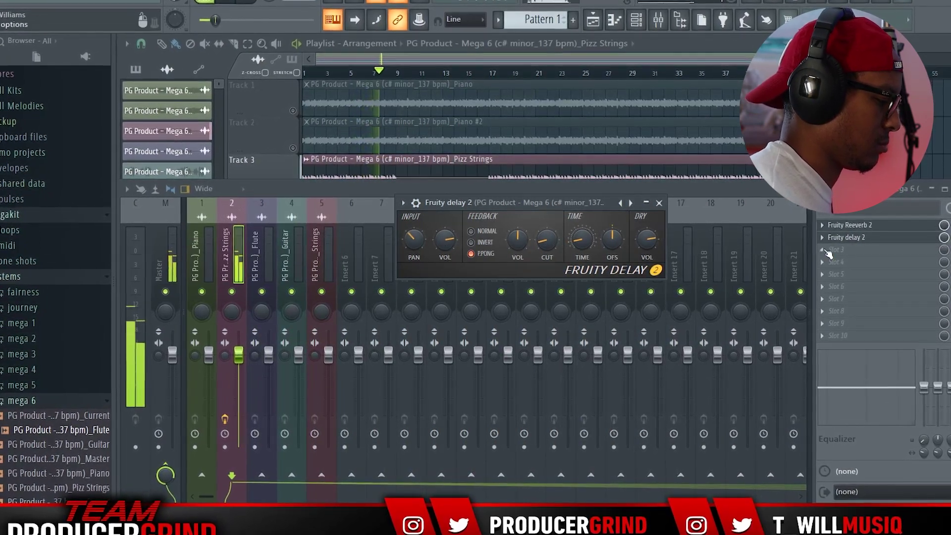
Raise the Pizz Strings delay's feedback volume, drop its feedback cutoff frequency to 5% and adjust the delay slot's mix level
{"action": "left_click_drag", "start_coordinate": [513, 248], "coordinate": [513, 239]}
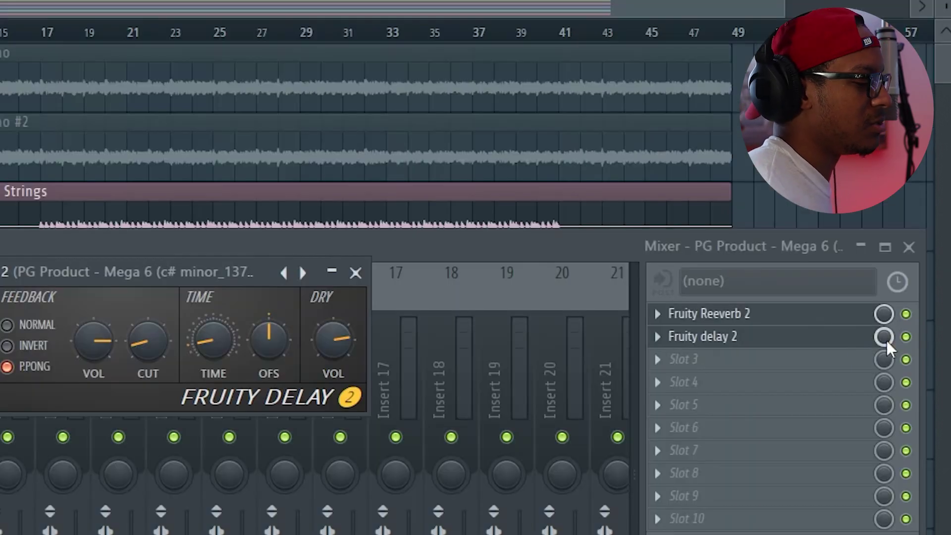
{"action": "key", "text": "Escape"}
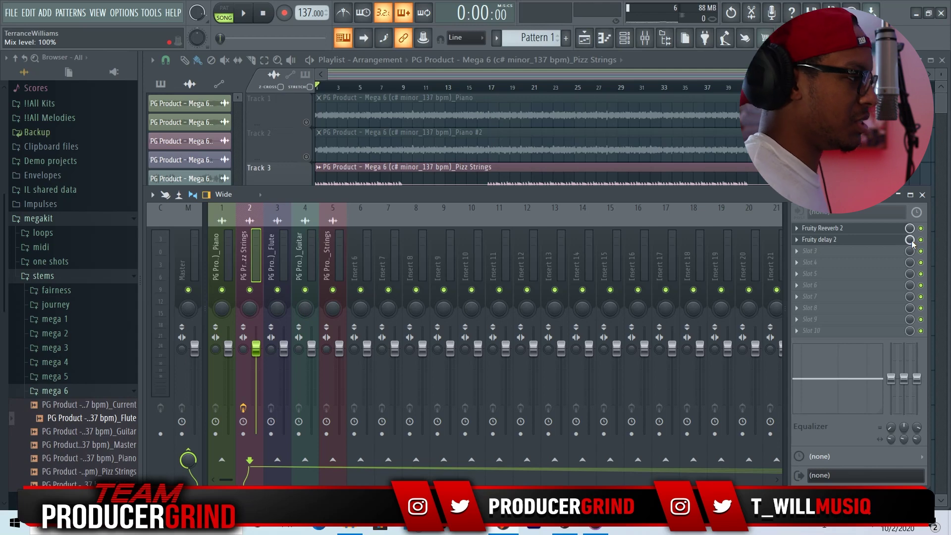
{"action": "left_click", "coordinate": [822, 239]}
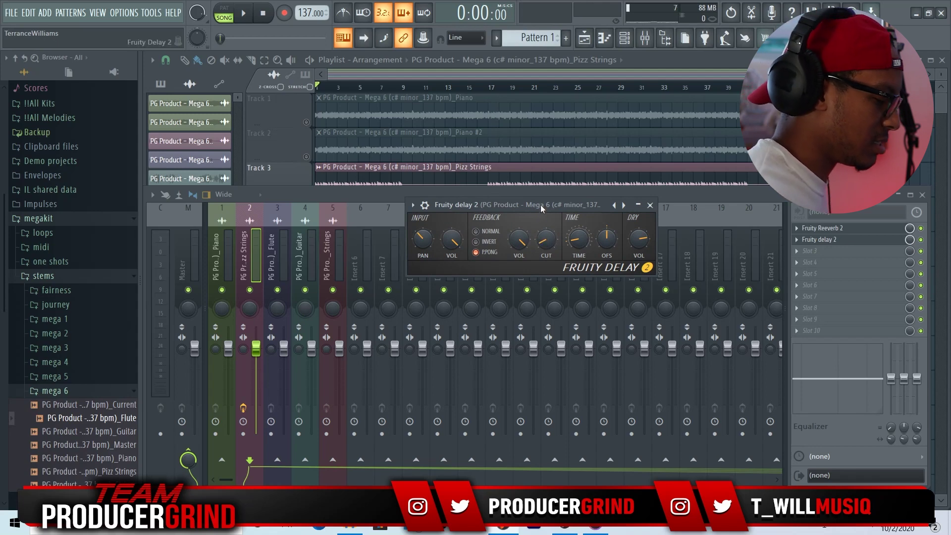
{"action": "key", "text": "space"}
{"action": "left_click_drag", "start_coordinate": [547, 240], "coordinate": [548, 245]}
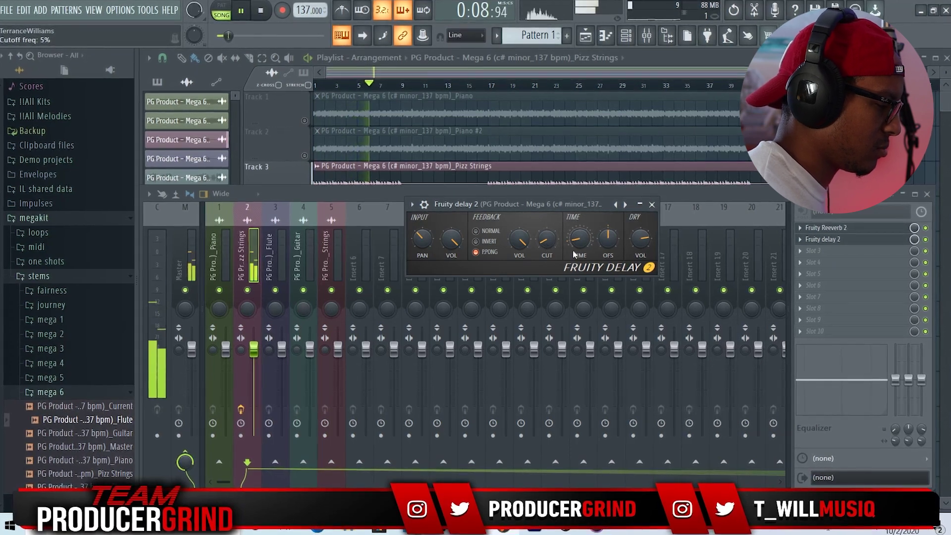
{"action": "left_click_drag", "start_coordinate": [914, 240], "coordinate": [919, 260]}
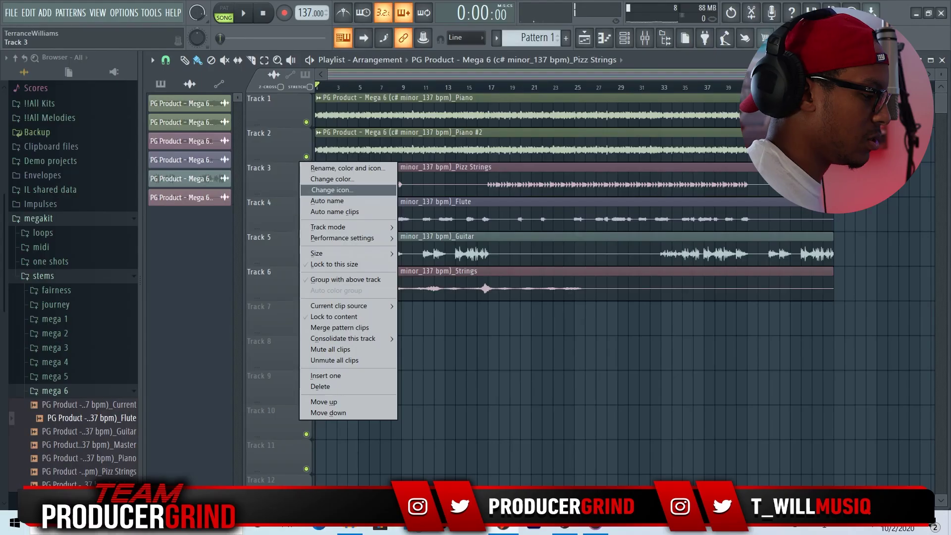
Solo the Pizz Strings track and re-enable both piano tracks alongside it
{"action": "left_click", "coordinate": [347, 175]}
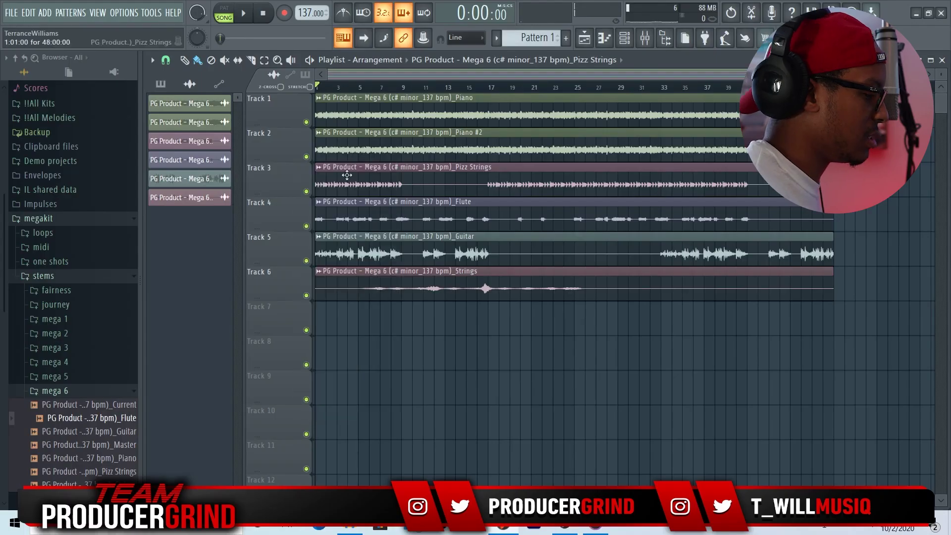
{"action": "right_click", "coordinate": [306, 193]}
{"action": "left_click", "coordinate": [306, 156]}
{"action": "left_click", "coordinate": [306, 122]}
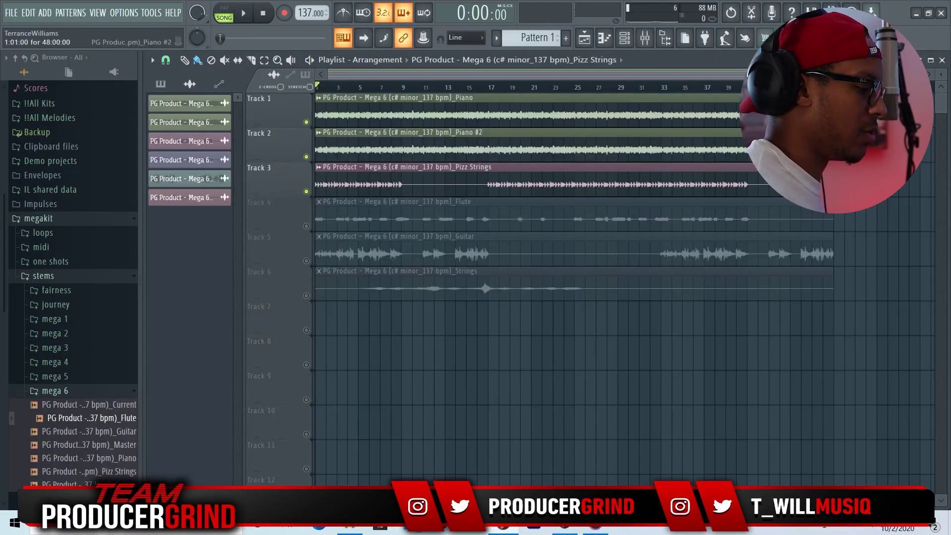
Set the Pizz Strings delay's input panning to -69% while auditioning the strings together with both pianos
{"action": "key", "text": "F9"}
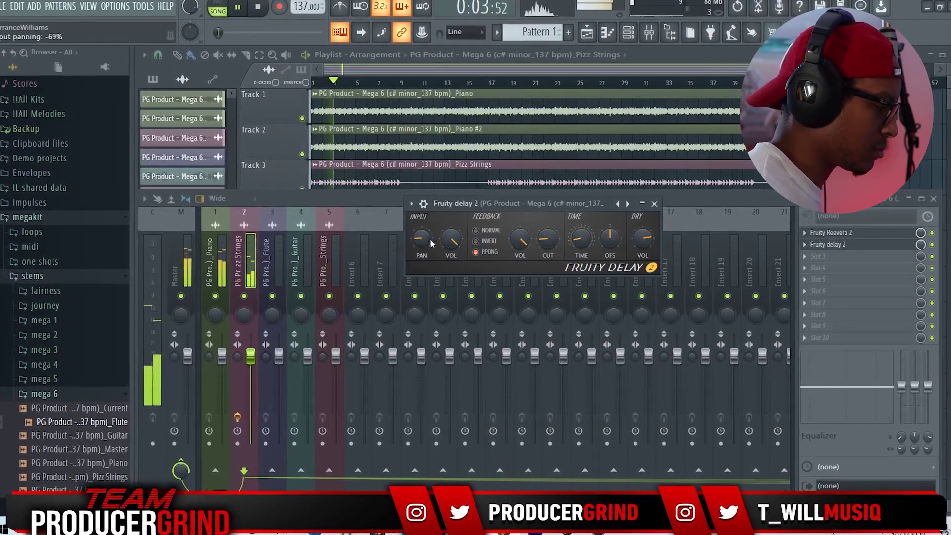
{"action": "key", "text": "F9"}
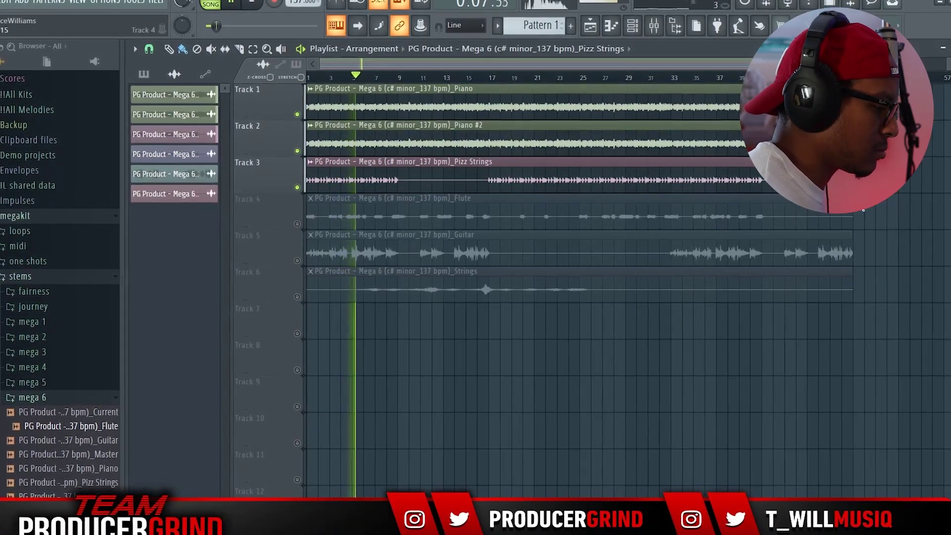
{"action": "key", "text": "F9"}
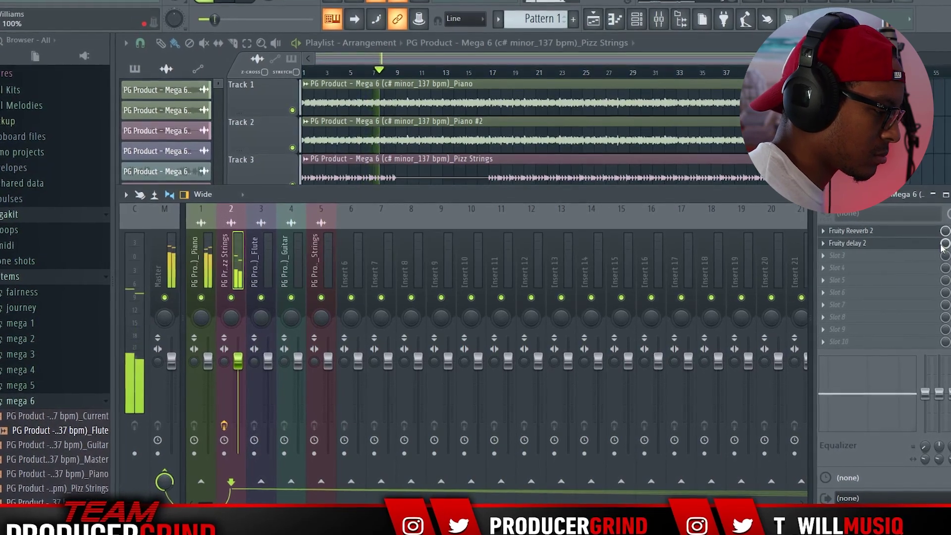
{"action": "key", "text": "F9"}
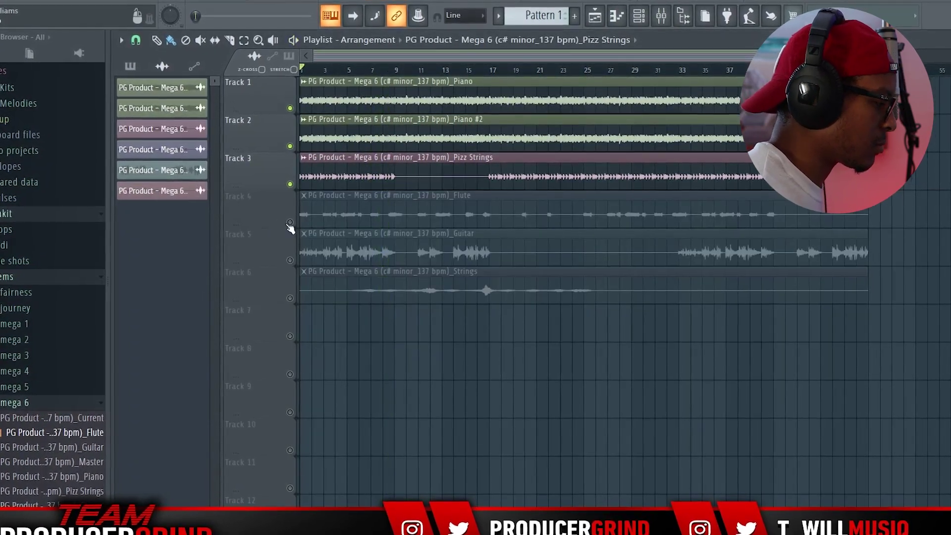
{"action": "key", "text": "space"}
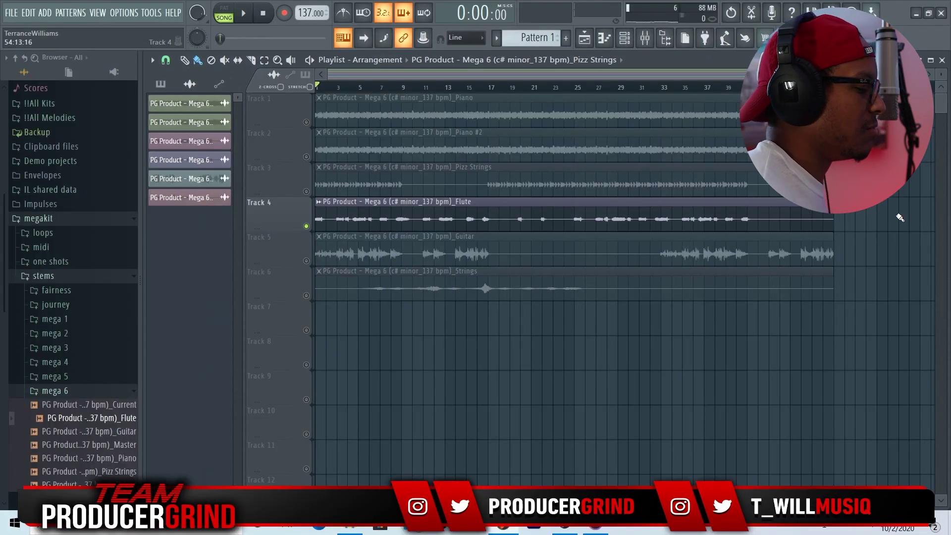
Play the soloed Flute track and select its mixer insert through the Flute clip's channel settings
{"action": "key", "text": "space"}
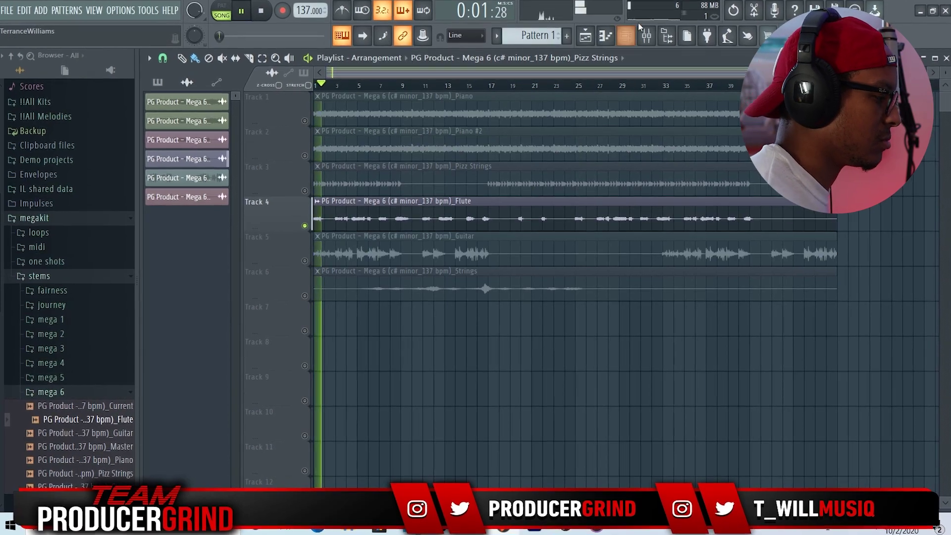
{"action": "double_click", "coordinate": [503, 202]}
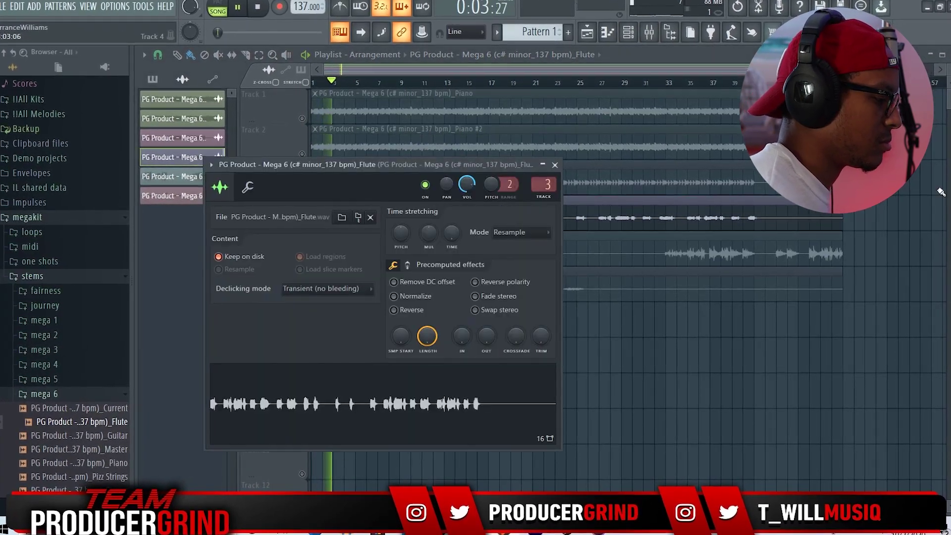
{"action": "left_click", "coordinate": [555, 164]}
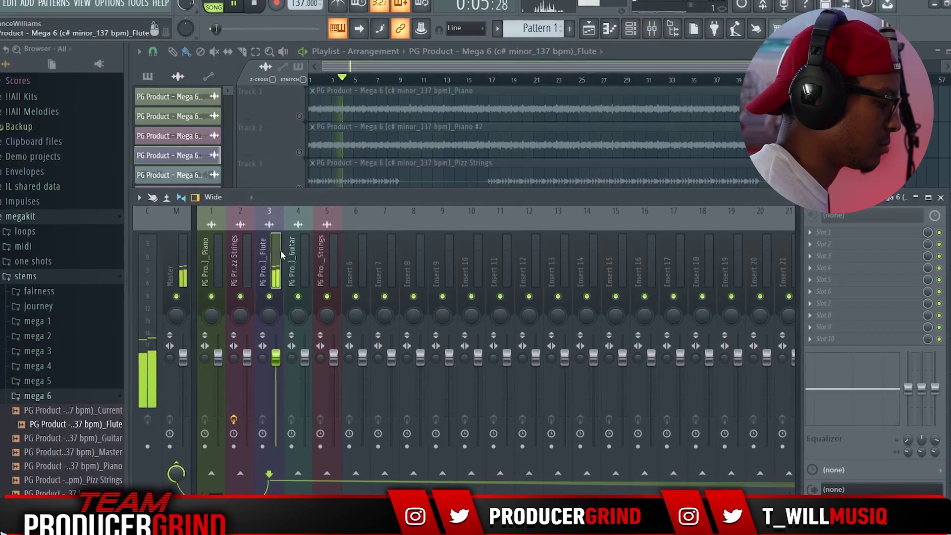
Add Fruity Reeverb 2 to slot 1 of the Flute insert
{"action": "left_click", "coordinate": [812, 232]}
{"action": "mouse_move", "coordinate": [821, 244]}
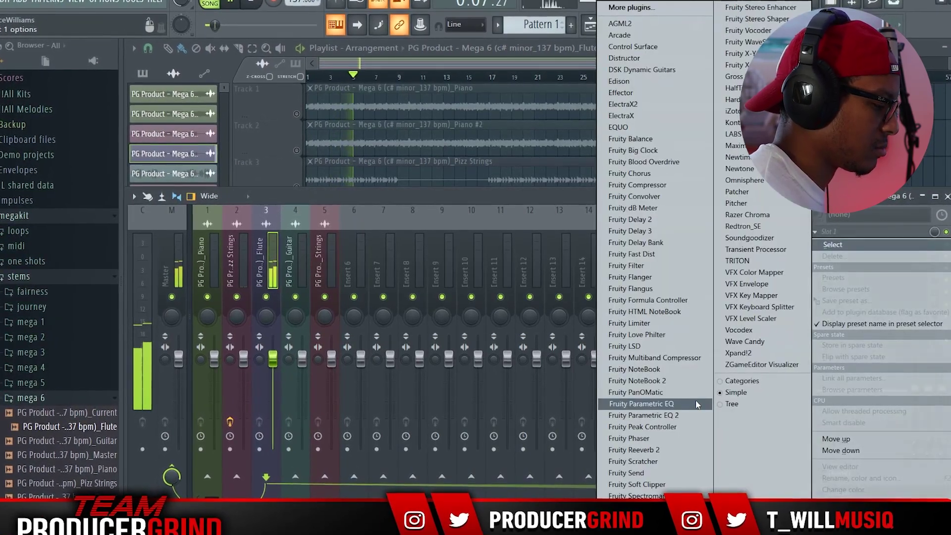
{"action": "left_click", "coordinate": [584, 198]}
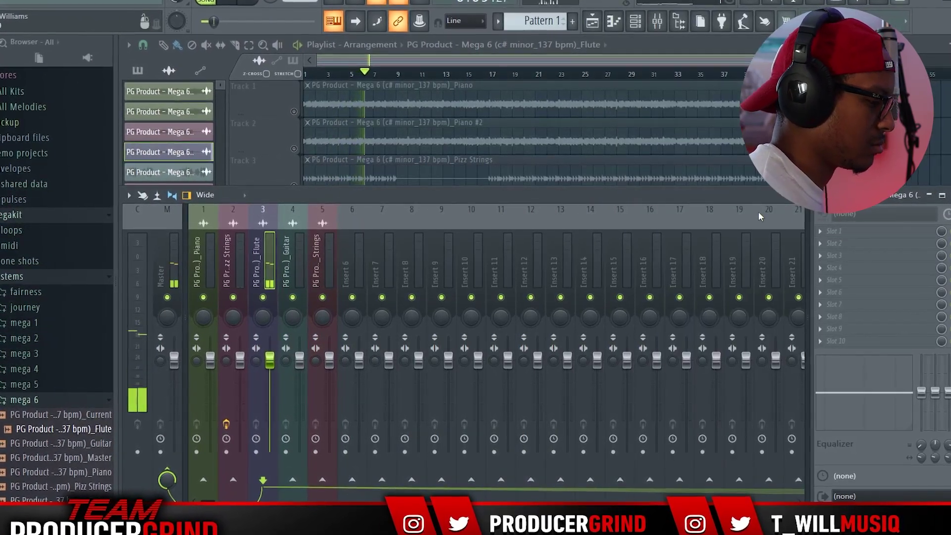
{"action": "left_click", "coordinate": [840, 230]}
{"action": "mouse_move", "coordinate": [842, 243]}
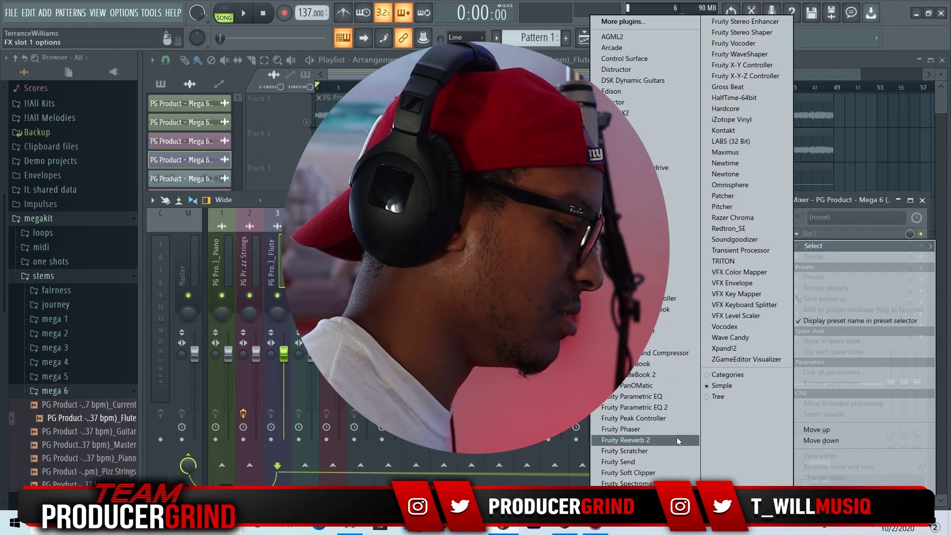
{"action": "left_click", "coordinate": [672, 440]}
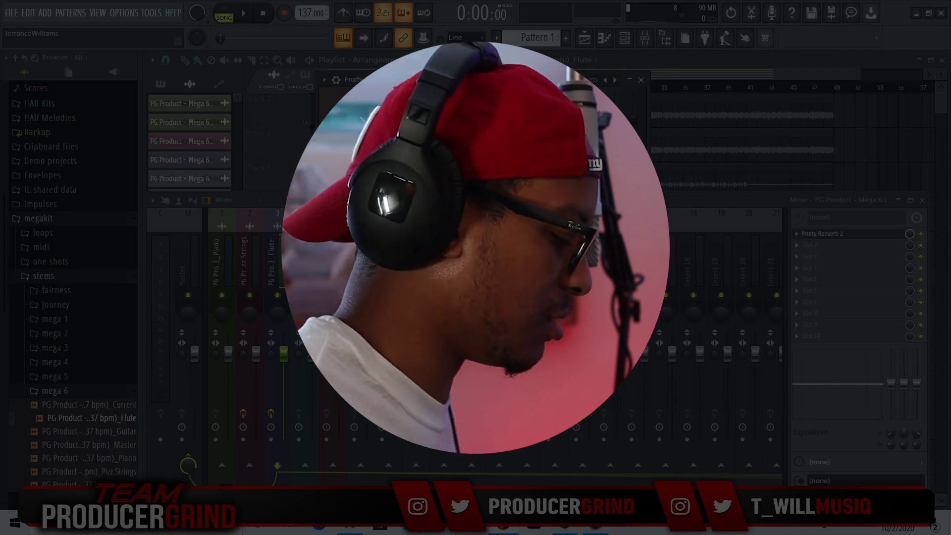
Lower the Flute reverb's dry level and set its wet level to 27% while the track plays
{"action": "key", "text": "space"}
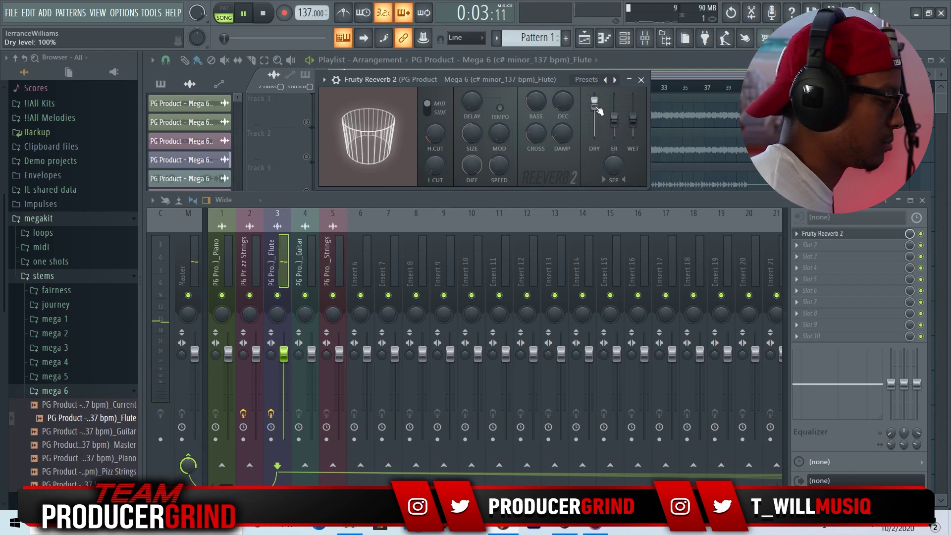
{"action": "left_click_drag", "start_coordinate": [595, 103], "coordinate": [594, 106]}
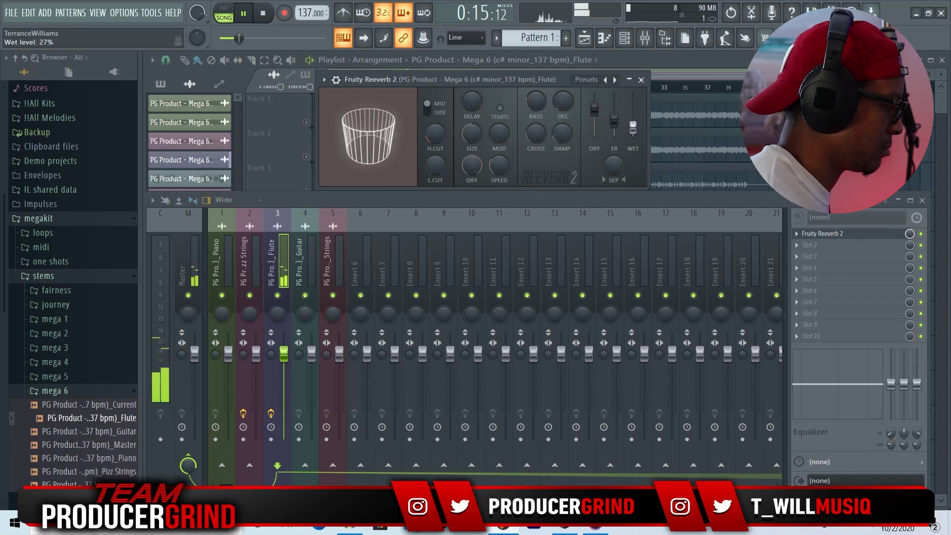
Add Fruity Delay 2 to slot 2 of the Flute insert with a 4:00 time, lower feedback volume and 6% mix level
{"action": "left_click", "coordinate": [813, 245]}
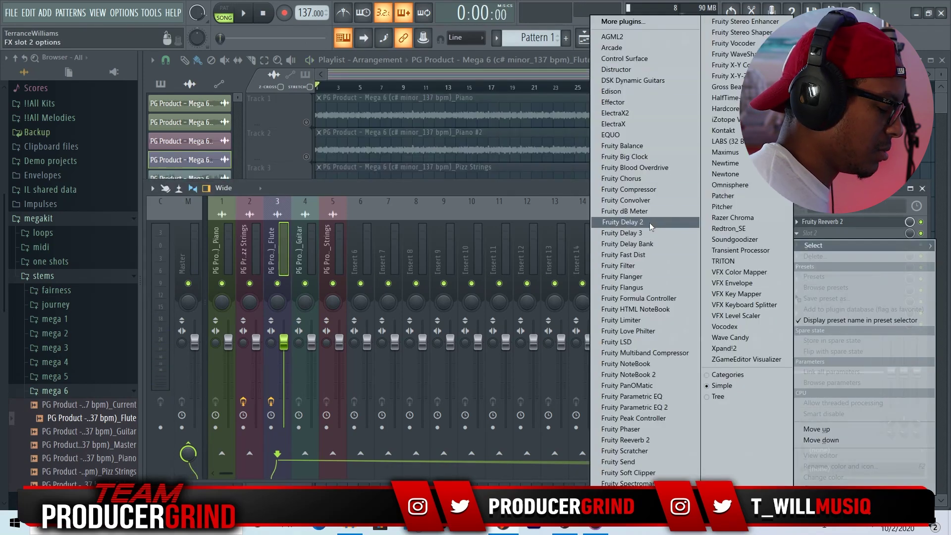
{"action": "left_click", "coordinate": [623, 222]}
{"action": "left_click_drag", "start_coordinate": [213, 119], "coordinate": [432, 136]}
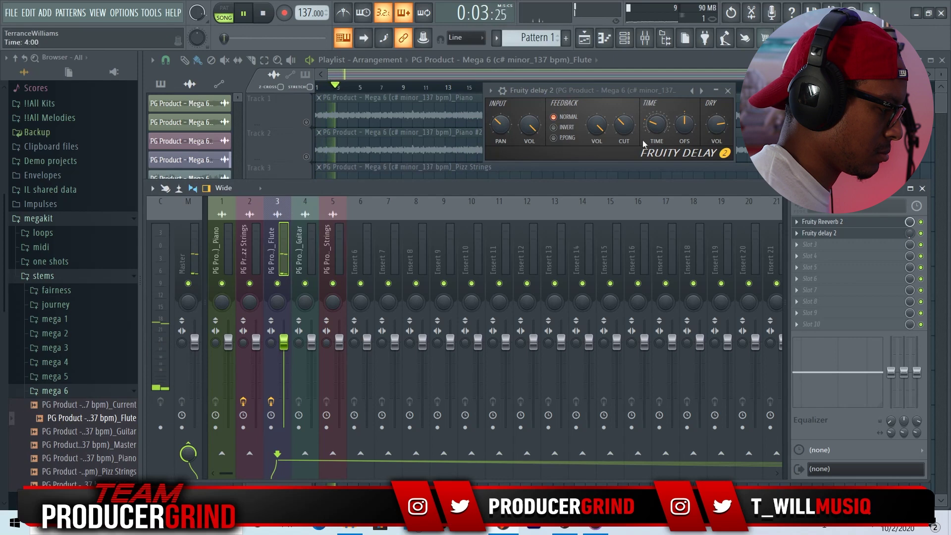
{"action": "left_click_drag", "start_coordinate": [603, 137], "coordinate": [602, 144]}
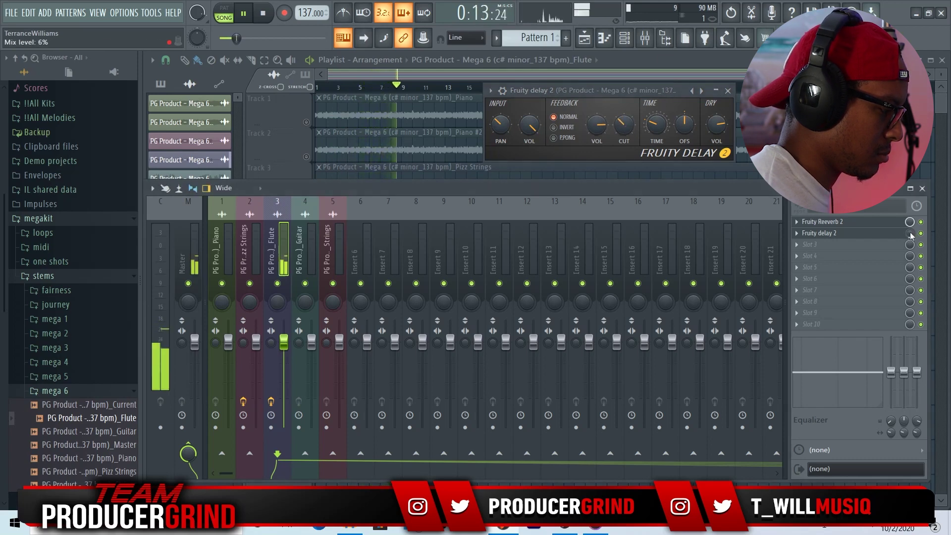
Add Fruity Chorus to slot 3 of the Flute insert and play the Flute with the piano and Pizz Strings tracks
{"action": "left_click_drag", "start_coordinate": [623, 96], "coordinate": [617, 106]}
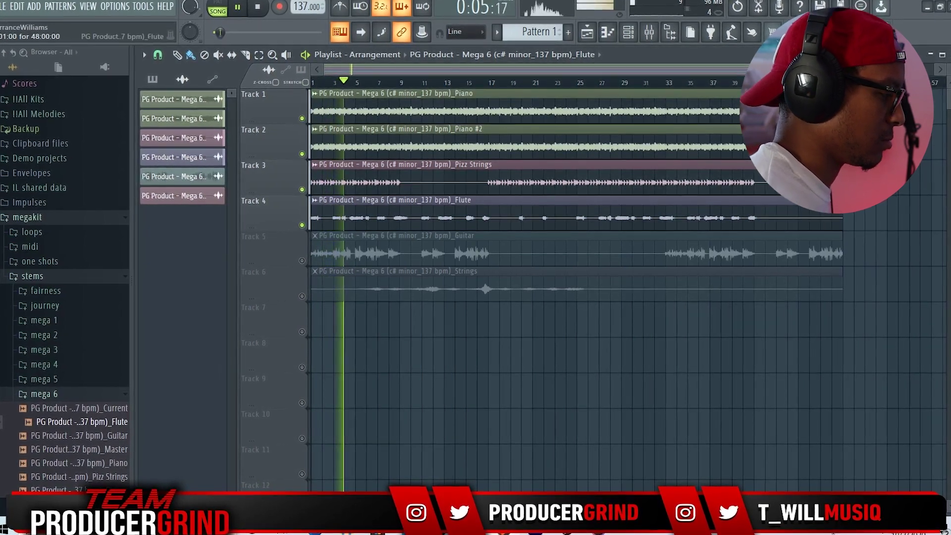
{"action": "left_click", "coordinate": [649, 35]}
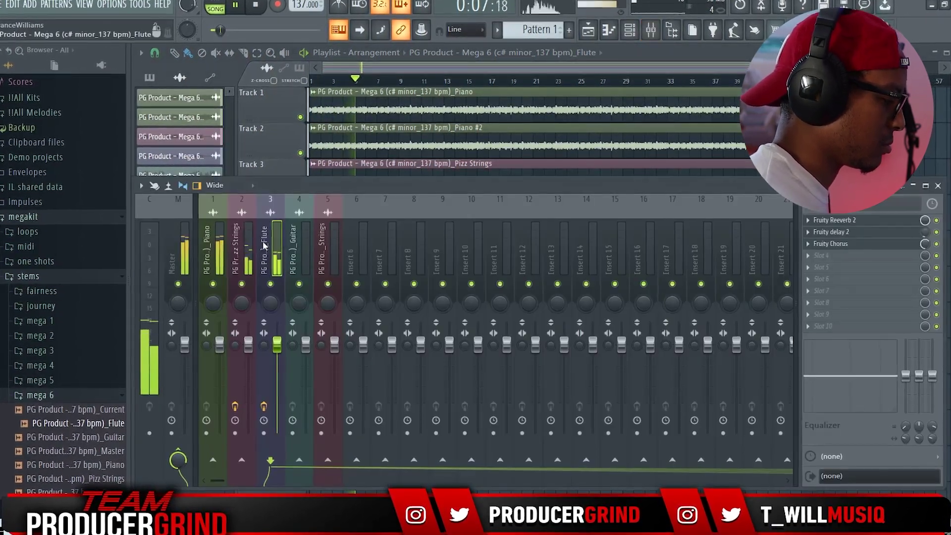
{"action": "left_click", "coordinate": [651, 30]}
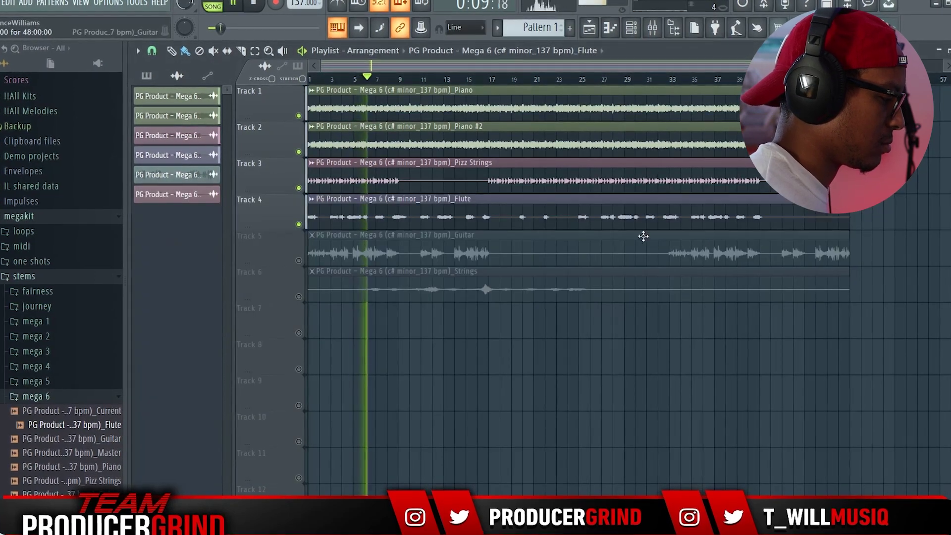
Set the Flute channel's volume to 85% and solo the Guitar track
{"action": "double_click", "coordinate": [635, 205]}
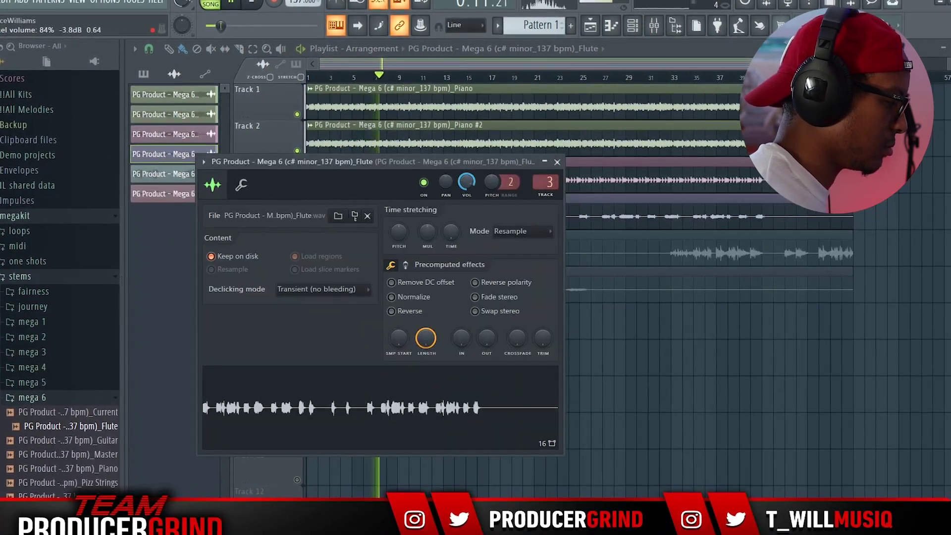
{"action": "left_click_drag", "start_coordinate": [469, 185], "coordinate": [469, 183]}
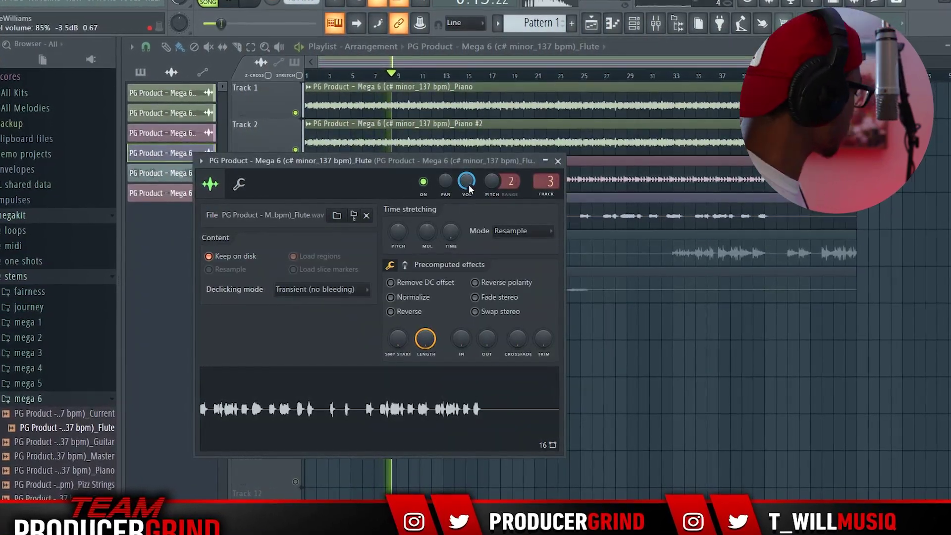
{"action": "right_click", "coordinate": [935, 177]}
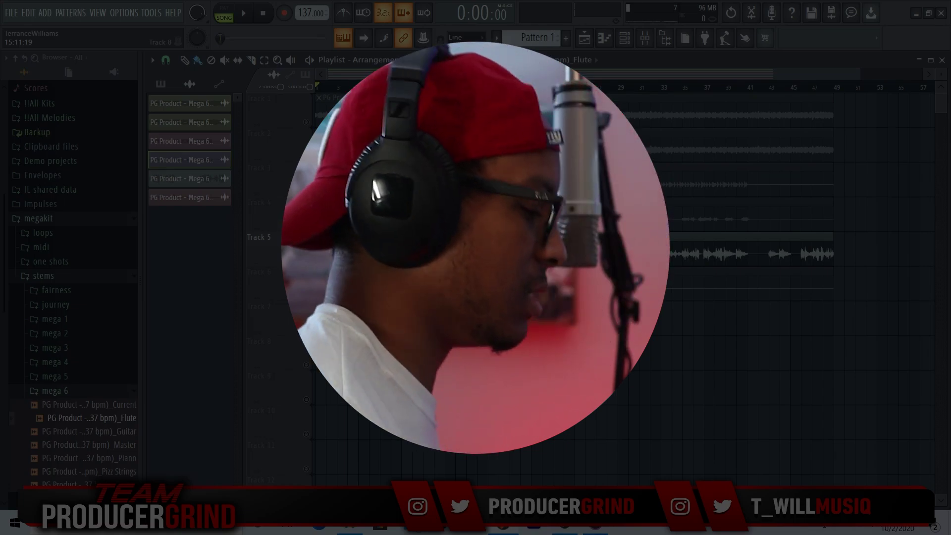
Play the soloed Guitar track and collapse the mega 6, stems and megakit folders in the browser
{"action": "key", "text": "space"}
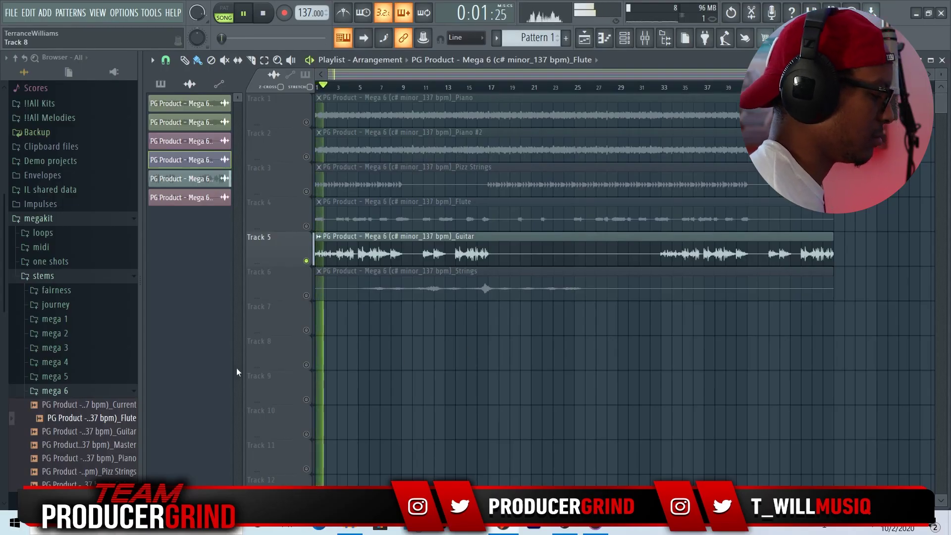
{"action": "left_click", "coordinate": [67, 392]}
{"action": "left_click", "coordinate": [56, 276]}
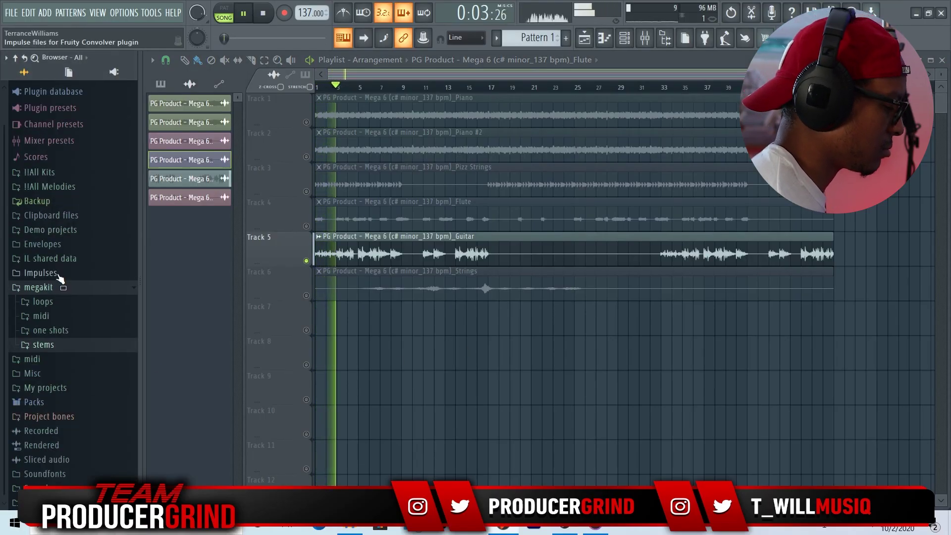
{"action": "left_click", "coordinate": [71, 289]}
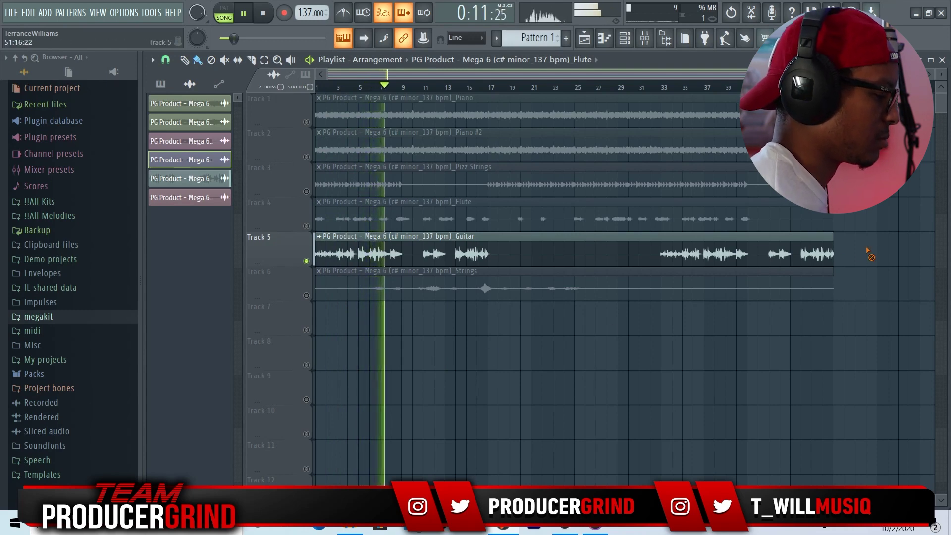
{"action": "key", "text": "space"}
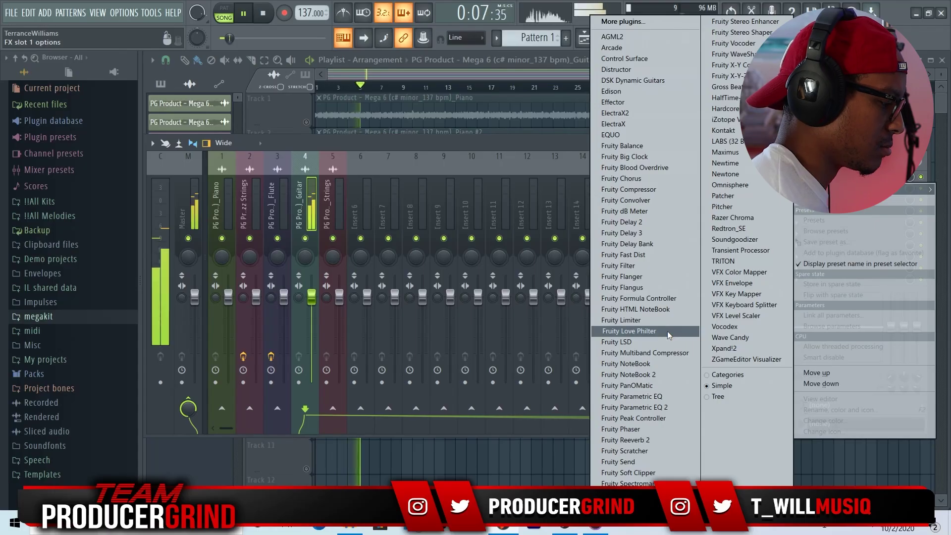
Try Fruity Love Philter in slot 1 of the Guitar insert and adjust its mix level
{"action": "left_click", "coordinate": [667, 331]}
{"action": "left_click_drag", "start_coordinate": [512, 134], "coordinate": [676, 148]}
{"action": "left_click", "coordinate": [701, 148]}
{"action": "left_click", "coordinate": [721, 130]}
{"action": "mouse_move", "coordinate": [655, 247]}
{"action": "left_mouse_down"}
{"action": "mouse_move", "coordinate": [655, 228]}
{"action": "mouse_move", "coordinate": [658, 250]}
{"action": "left_mouse_up"}
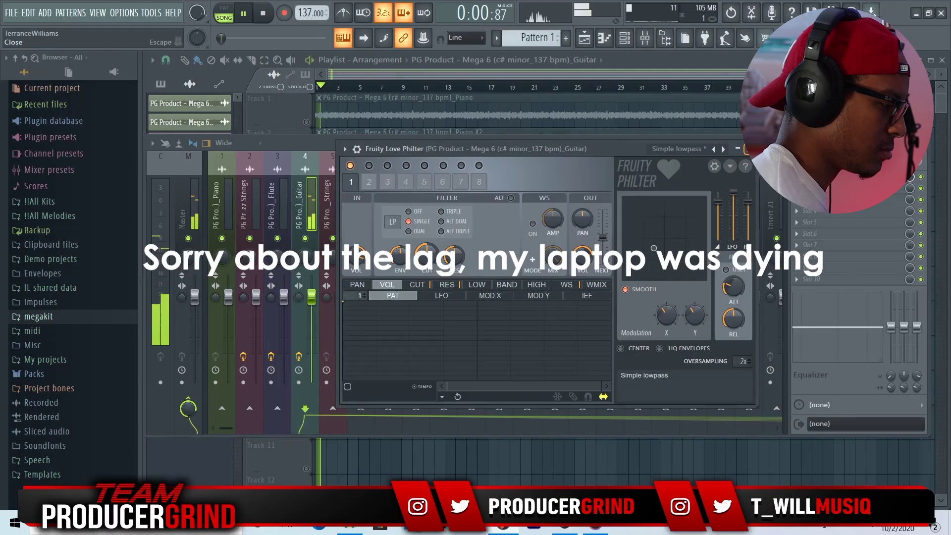
{"action": "key", "text": "Escape"}
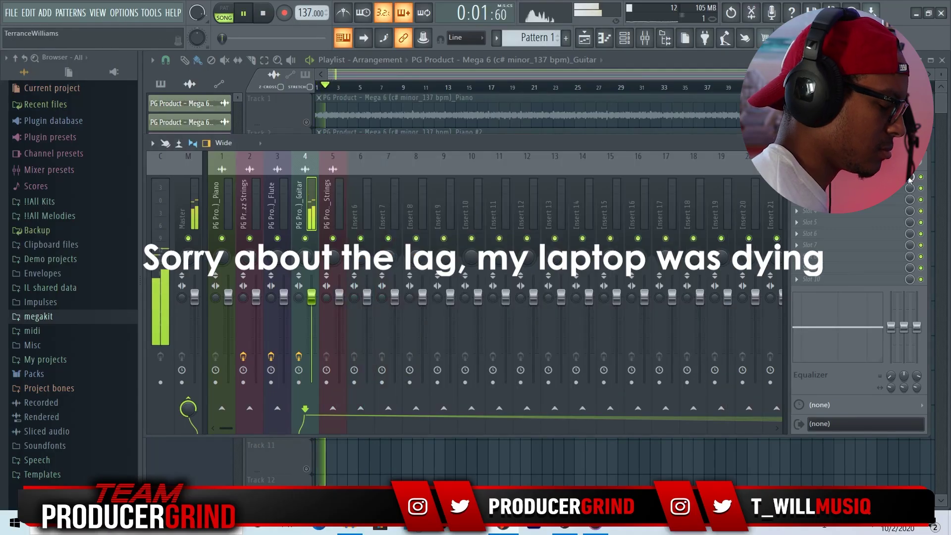
{"action": "left_click_drag", "start_coordinate": [909, 176], "coordinate": [909, 180]}
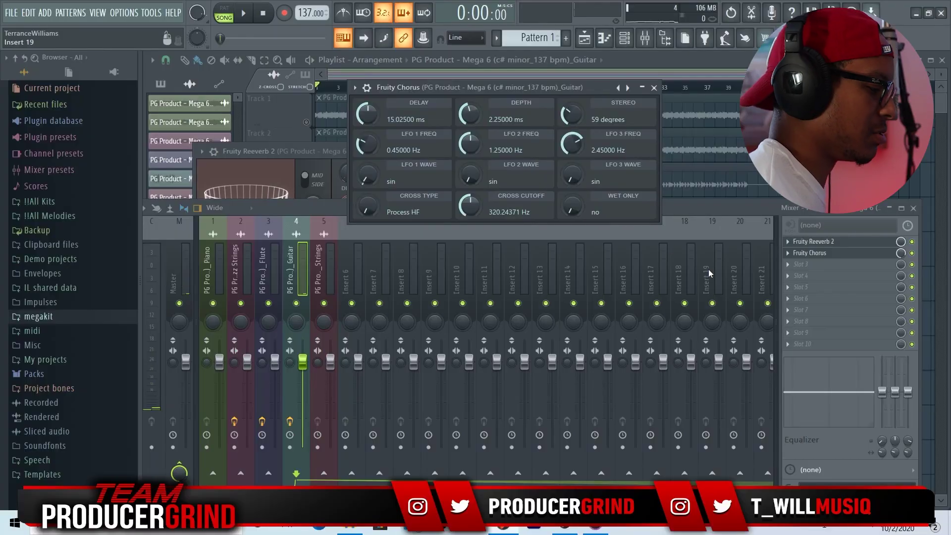
Adjust the Fruity Chorus mix level in slot 2 of the Guitar insert while the track plays
{"action": "left_click_drag", "start_coordinate": [902, 253], "coordinate": [901, 244]}
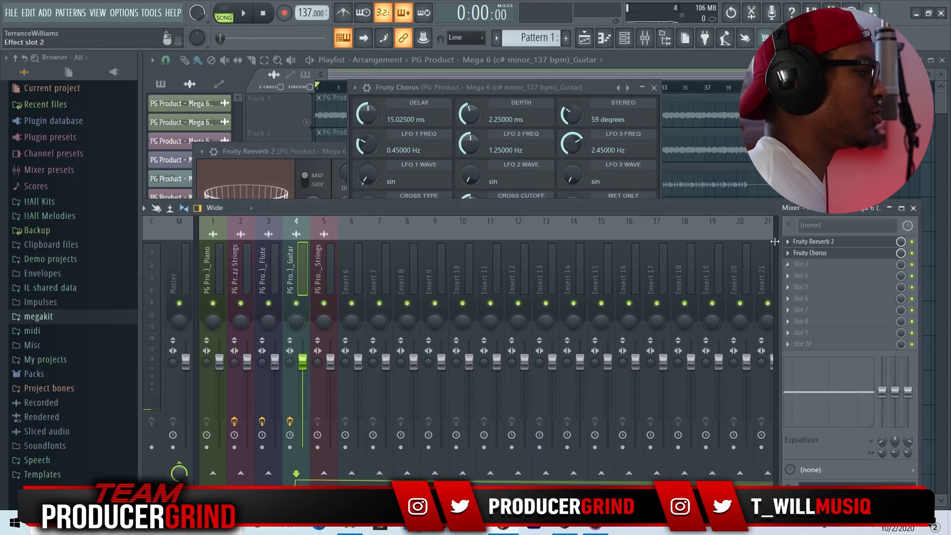
{"action": "key", "text": "space"}
{"action": "left_click_drag", "start_coordinate": [905, 257], "coordinate": [906, 260]}
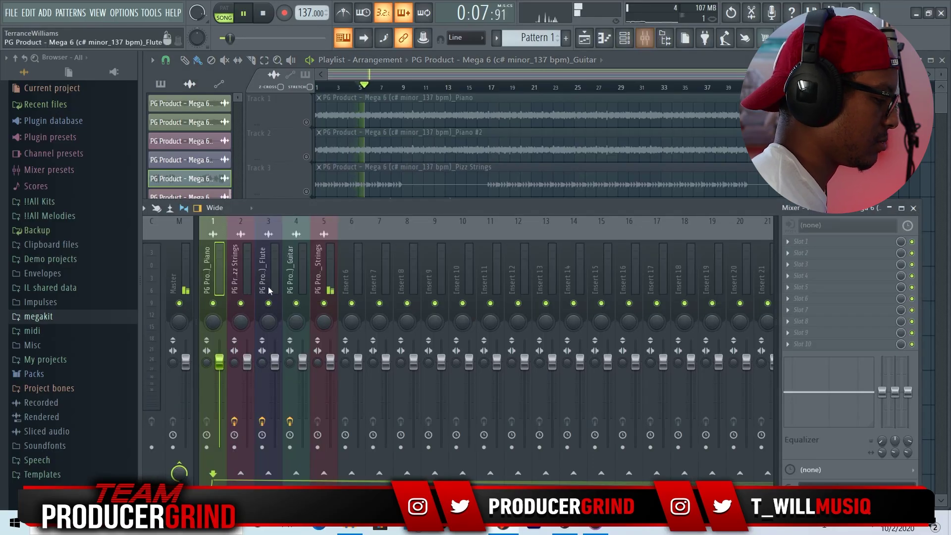
Add Fruity Reeverb 2 to slot 1 of the Strings insert
{"action": "left_click", "coordinate": [838, 242]}
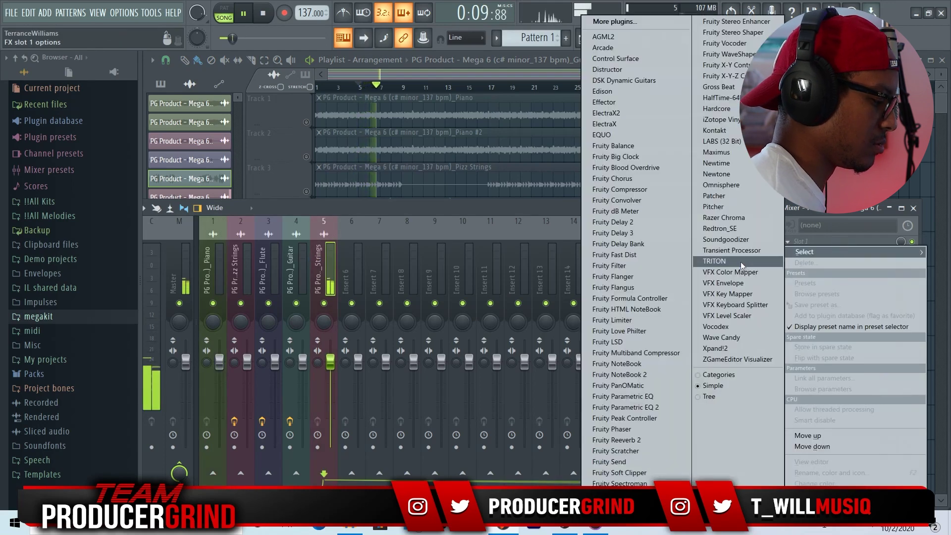
{"action": "left_click", "coordinate": [575, 215]}
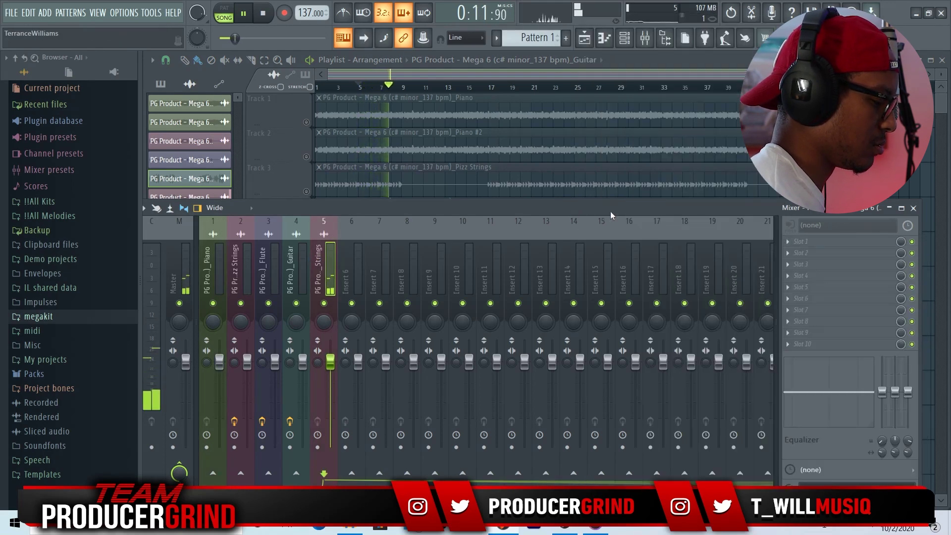
{"action": "left_click_drag", "start_coordinate": [689, 213], "coordinate": [640, 198]}
{"action": "scroll", "coordinate": [680, 234], "scroll_direction": "down", "scroll_amount": 4}
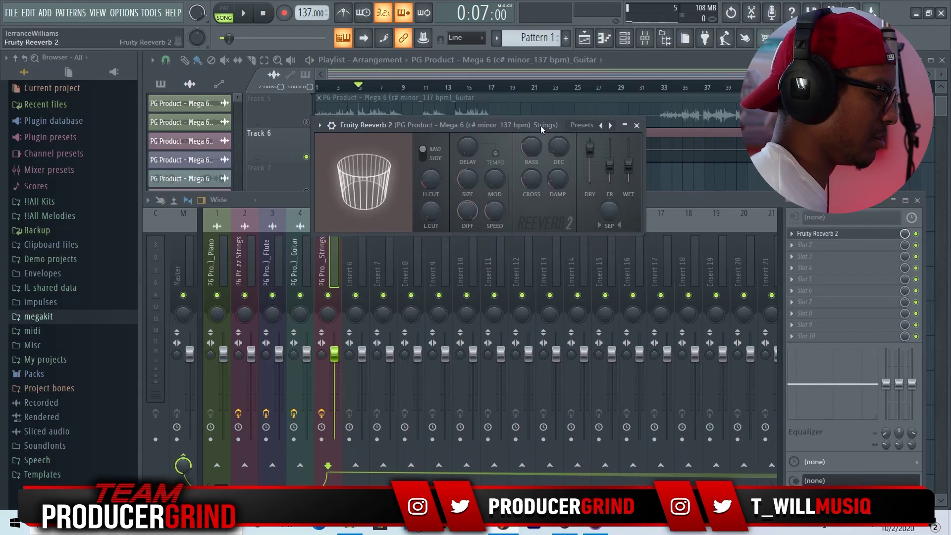
Apply the Cathedral preset to the Strings reverb, lower its dry level and set its wet level to 31%
{"action": "left_click", "coordinate": [613, 125]}
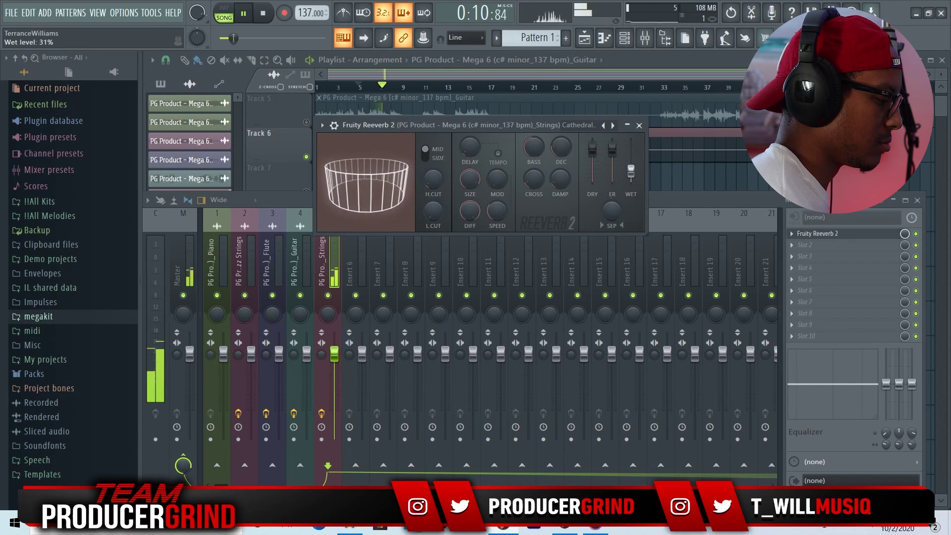
{"action": "left_click_drag", "start_coordinate": [592, 149], "coordinate": [632, 168]}
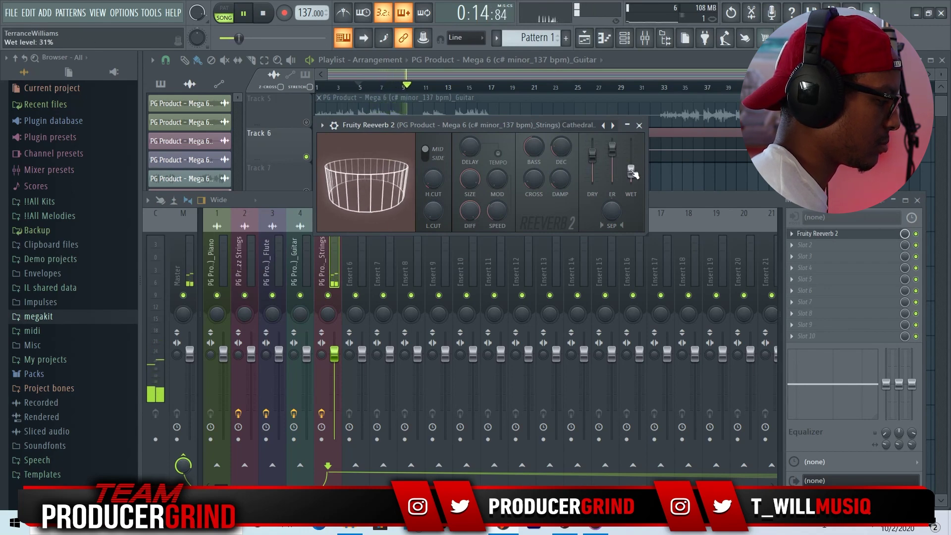
{"action": "left_click", "coordinate": [755, 206]}
{"action": "key", "text": "space"}
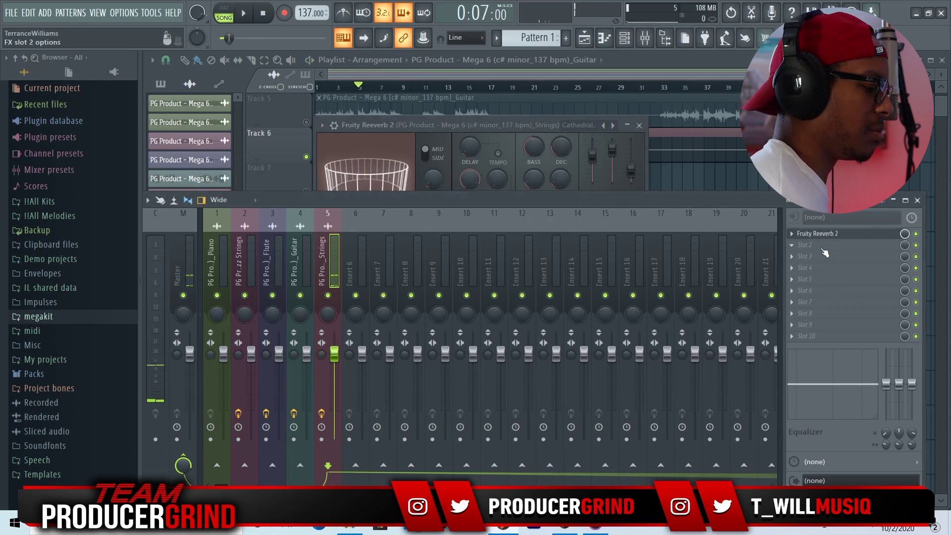
Add Fruity Parametric EQ 2 to the Strings insert ahead of Fruity Reeverb 2 and adjust its lowest band
{"action": "left_click", "coordinate": [796, 245]}
{"action": "left_click", "coordinate": [661, 407]}
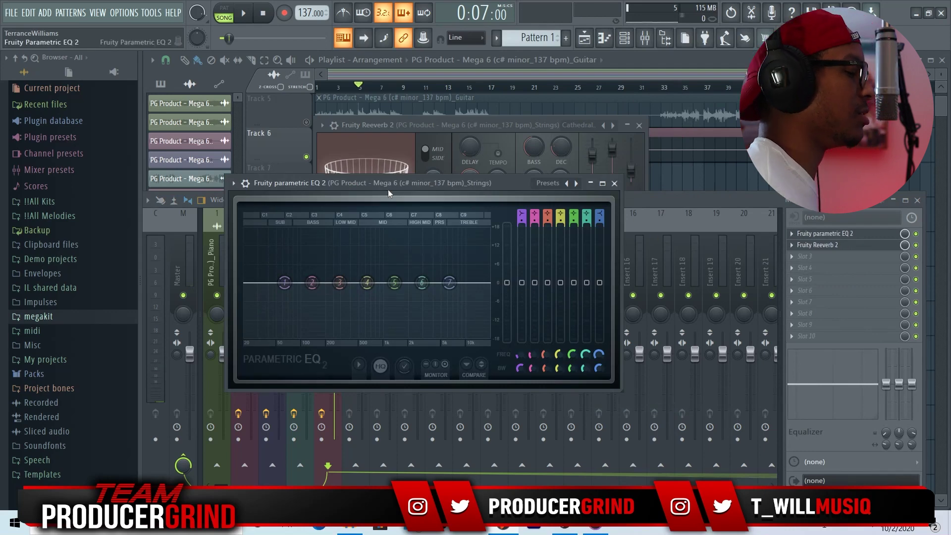
{"action": "left_click_drag", "start_coordinate": [389, 193], "coordinate": [402, 181]}
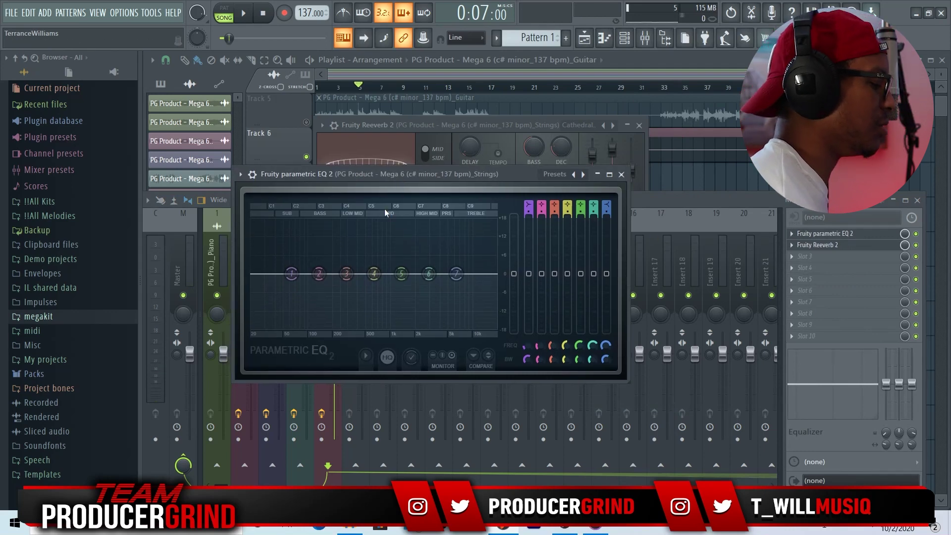
{"action": "left_click_drag", "start_coordinate": [300, 282], "coordinate": [291, 282]}
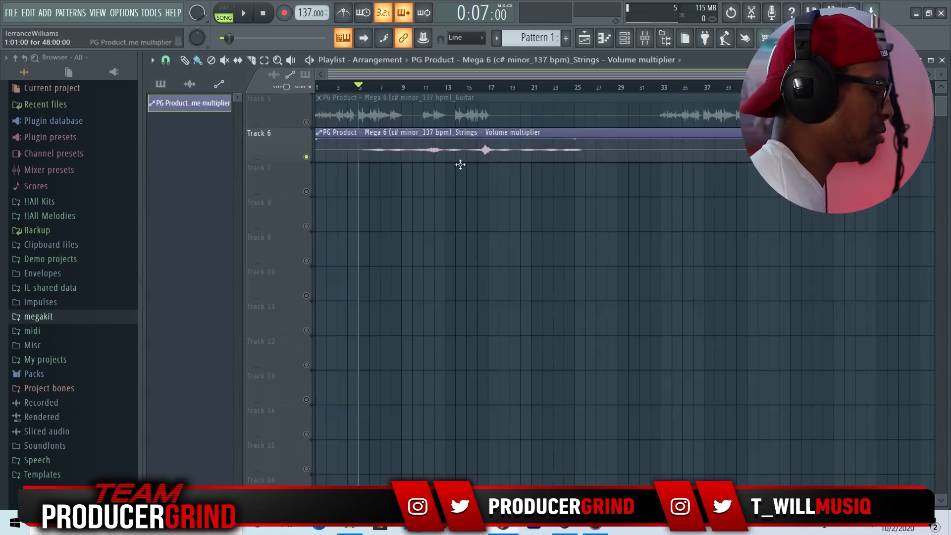
Move the Strings volume automation clip down to Track 7 and enable that track
{"action": "left_click_drag", "start_coordinate": [461, 157], "coordinate": [507, 159]}
{"action": "left_click", "coordinate": [307, 191]}
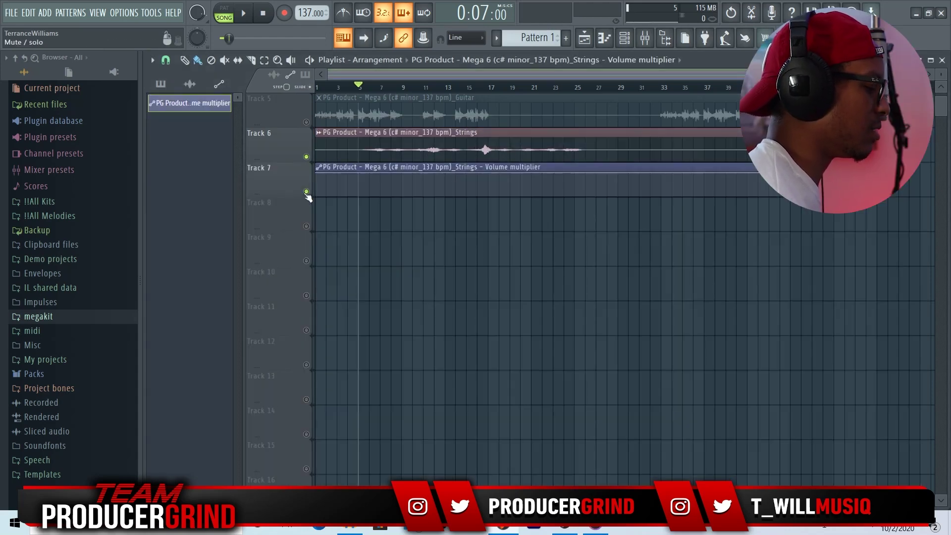
{"action": "scroll", "coordinate": [491, 90], "scroll_direction": "up", "scroll_amount": 6}
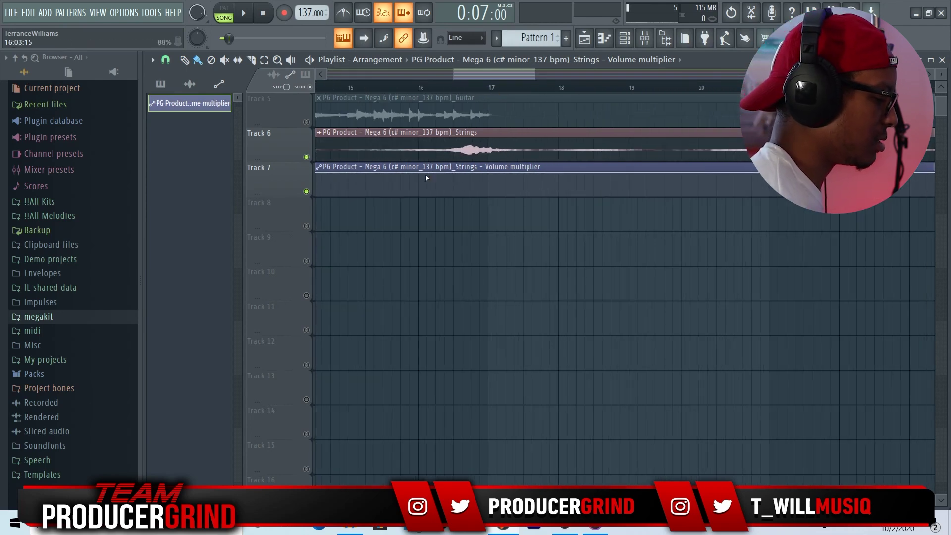
{"action": "scroll", "coordinate": [380, 85], "scroll_direction": "down", "scroll_amount": 3}
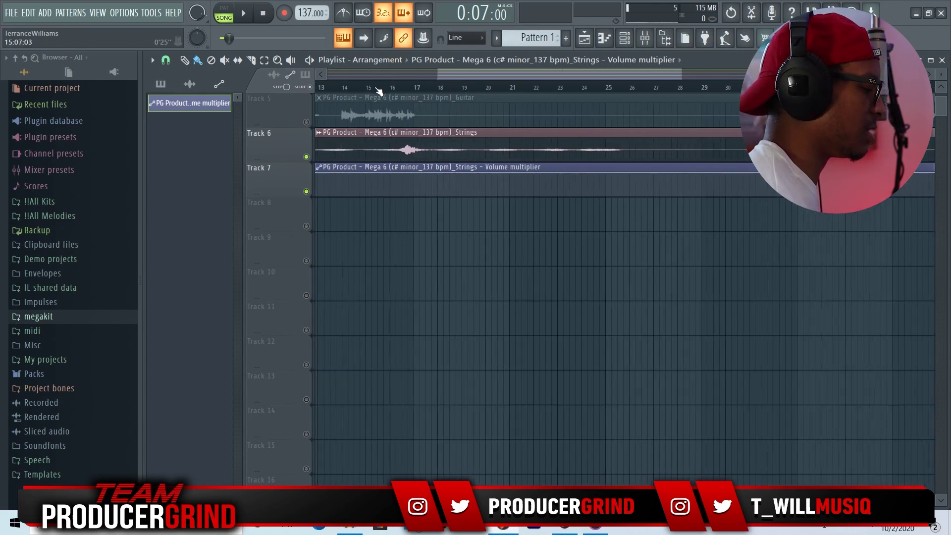
Examine the volume automation options of the Strings audio clip and of the Strings mixer fader
{"action": "left_click", "coordinate": [319, 133]}
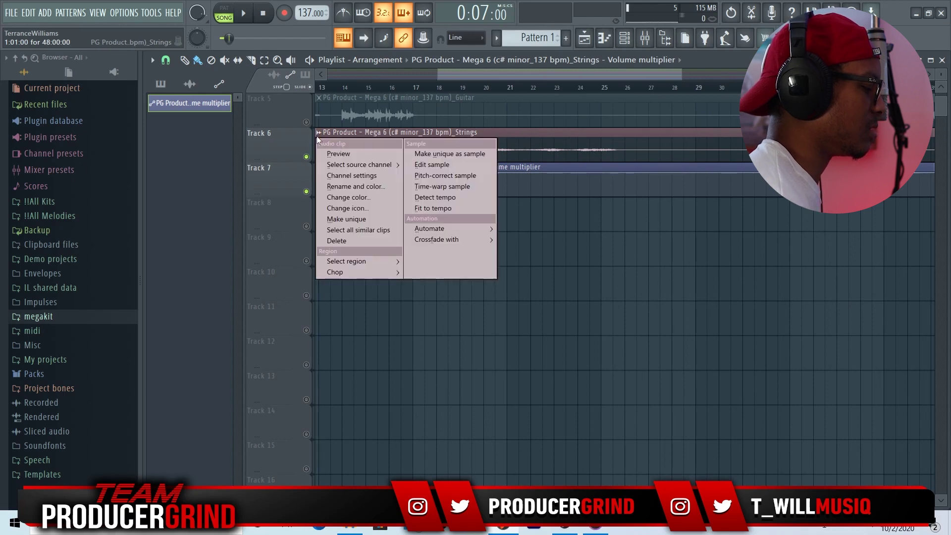
{"action": "mouse_move", "coordinate": [432, 225]}
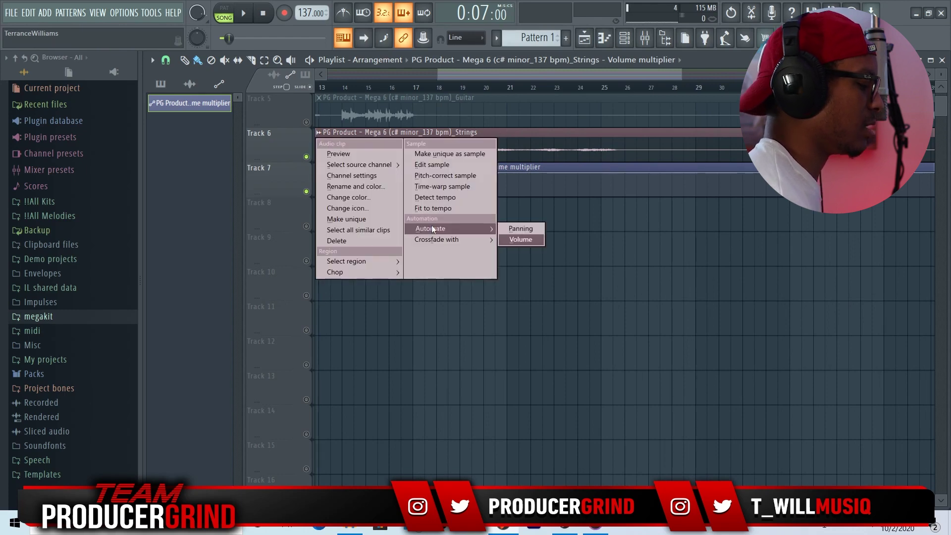
{"action": "left_click", "coordinate": [521, 240]}
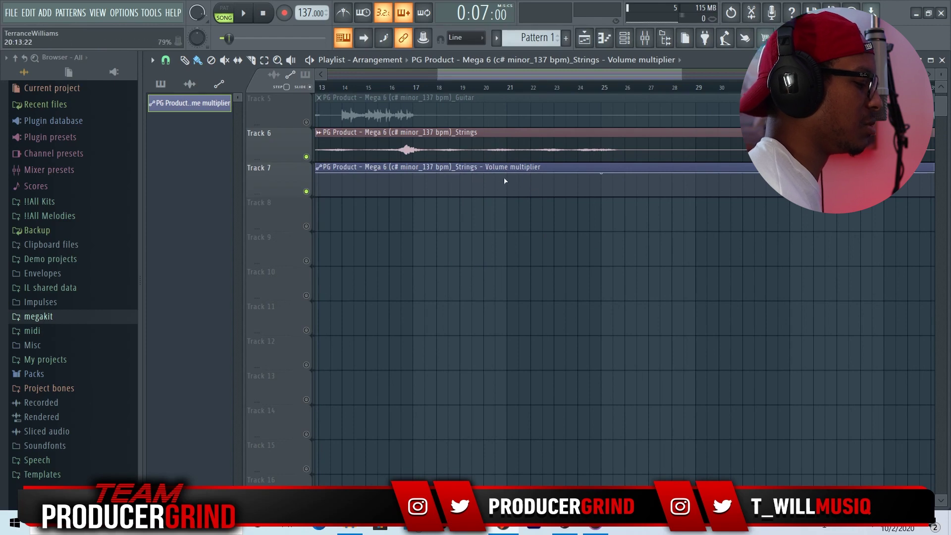
{"action": "scroll", "coordinate": [406, 113], "scroll_direction": "up", "scroll_amount": 4, "text": "ctrl"}
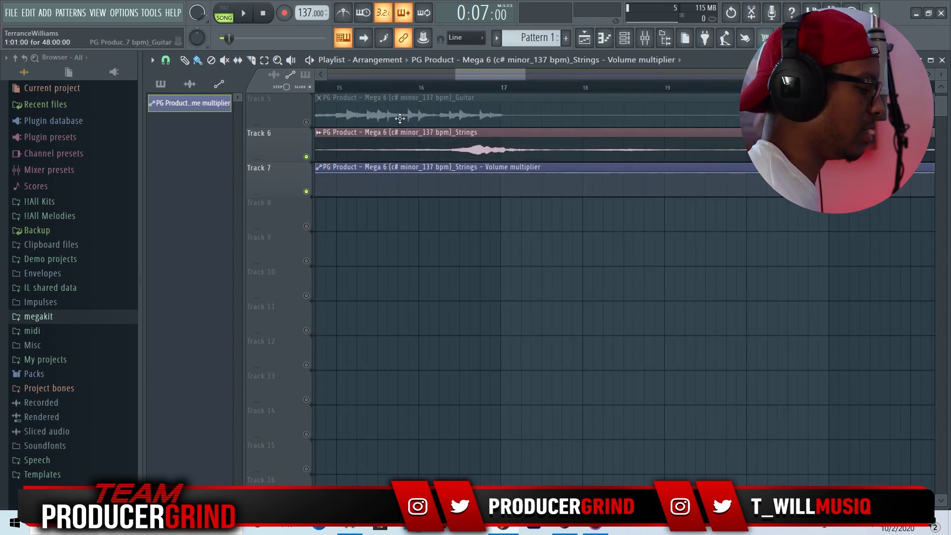
{"action": "left_click", "coordinate": [644, 39]}
{"action": "right_click", "coordinate": [334, 355]}
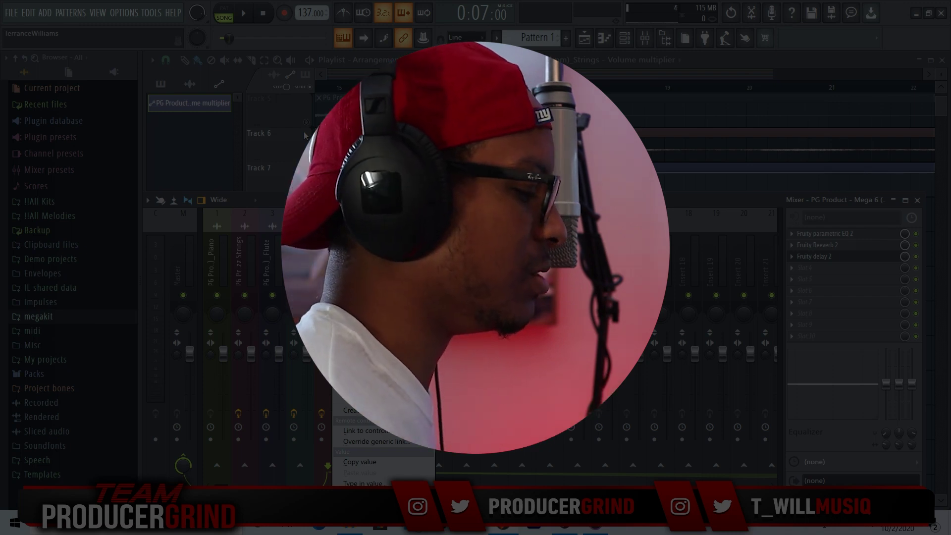
Shape a volume dip in the Strings automation under the swell just before bar 17 and play it back
{"action": "right_click", "coordinate": [274, 127]}
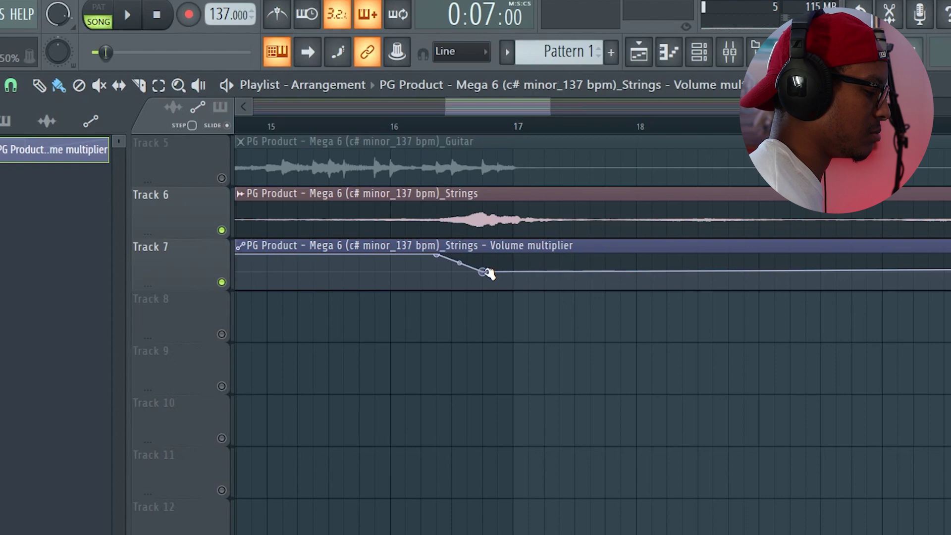
{"action": "left_click_drag", "start_coordinate": [514, 271], "coordinate": [566, 255]}
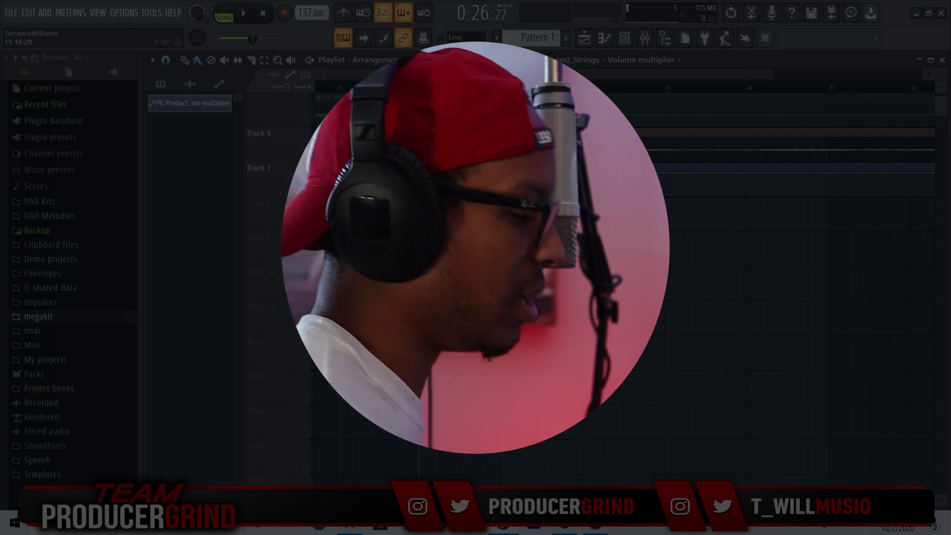
{"action": "key", "text": "space"}
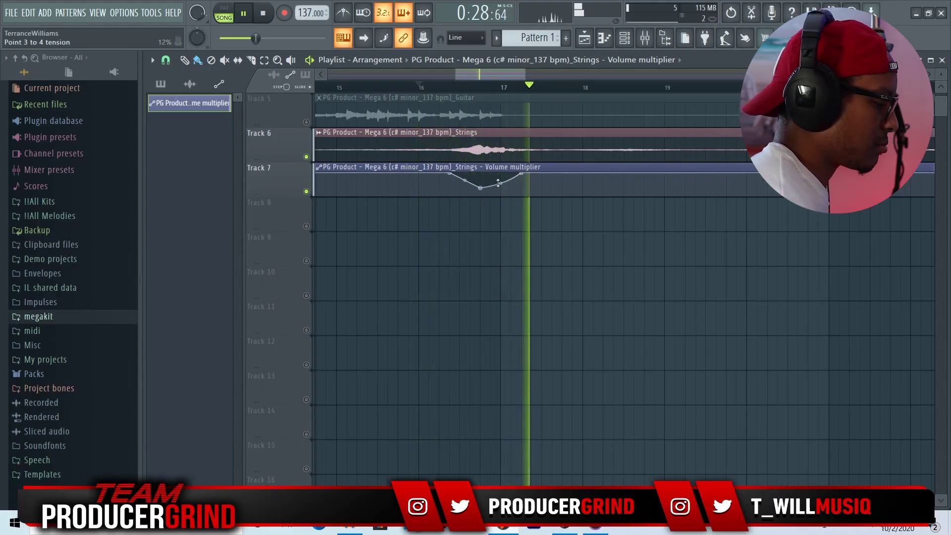
{"action": "key", "text": "space"}
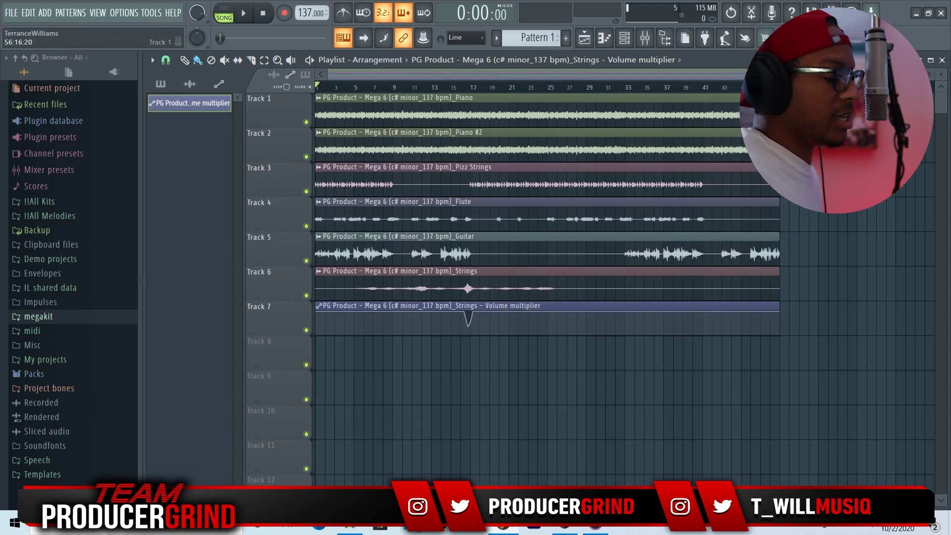
Play all the tracks together, check the Guitar channel and set the Flute channel's volume to 82%
{"action": "key", "text": "space"}
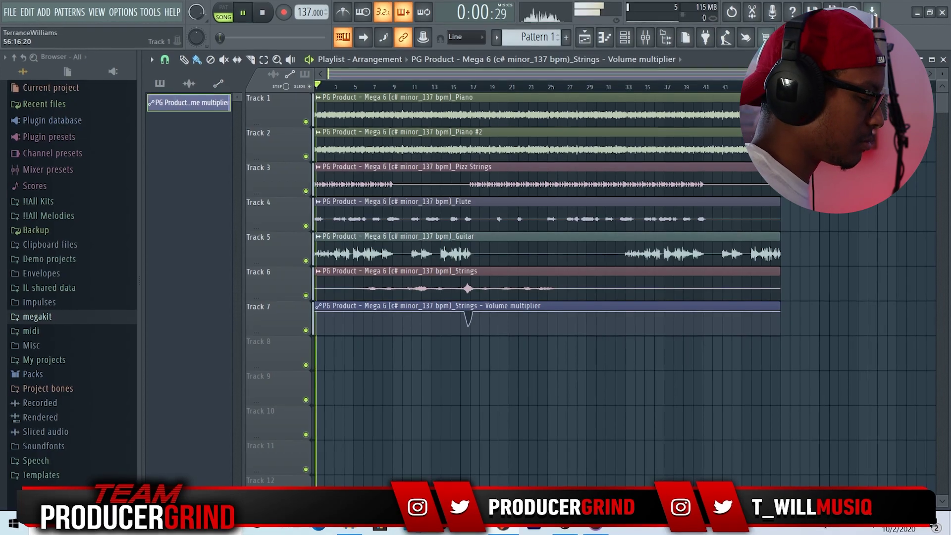
{"action": "double_click", "coordinate": [482, 235]}
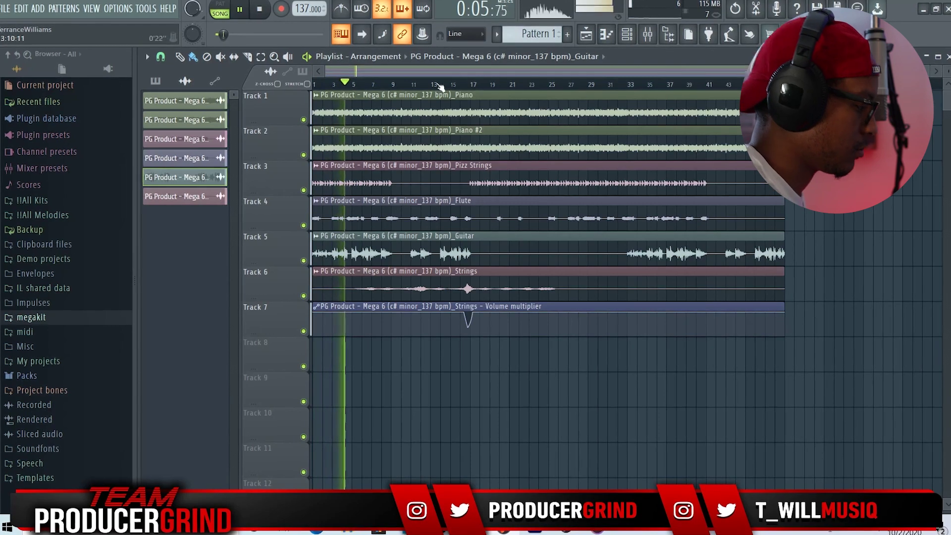
{"action": "double_click", "coordinate": [411, 214]}
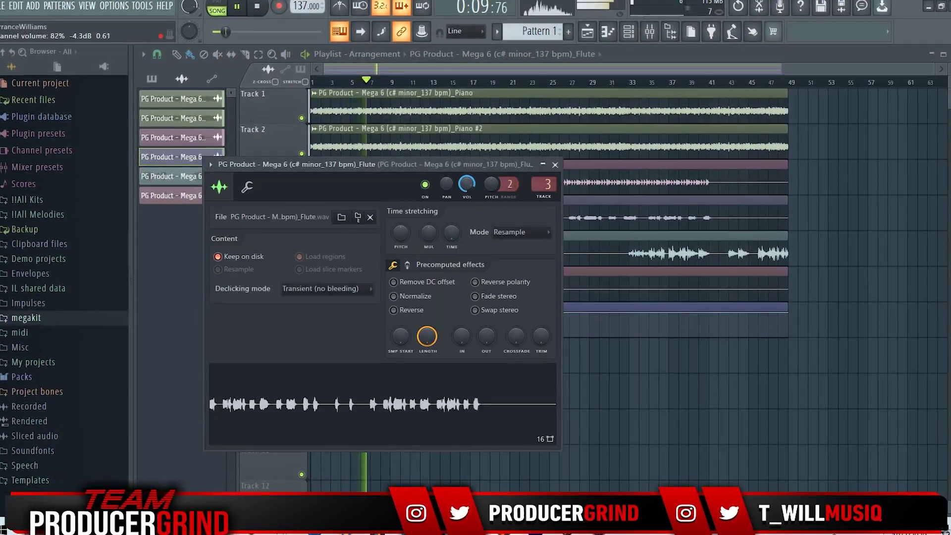
{"action": "key", "text": "Escape"}
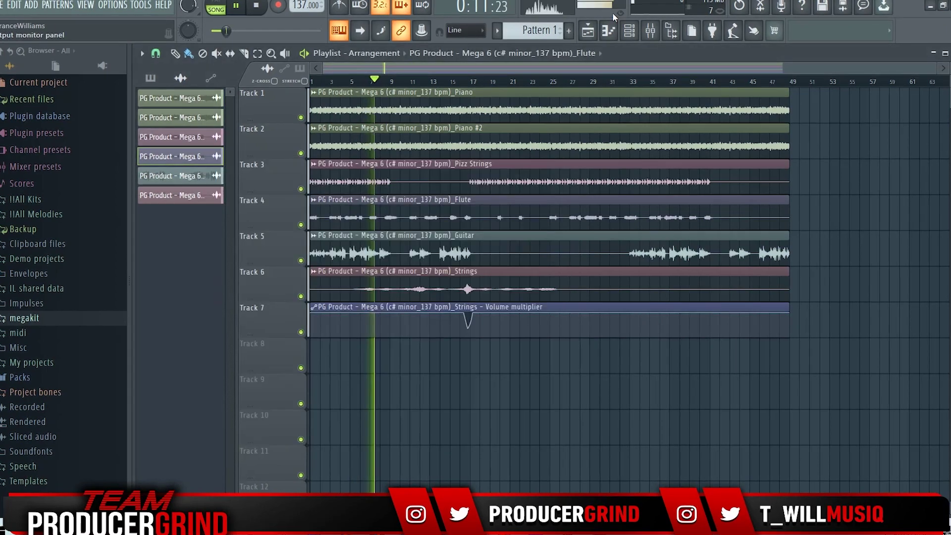
Bring up the mixer and open the effect list for slot 4 of the Master insert
{"action": "left_click", "coordinate": [650, 30]}
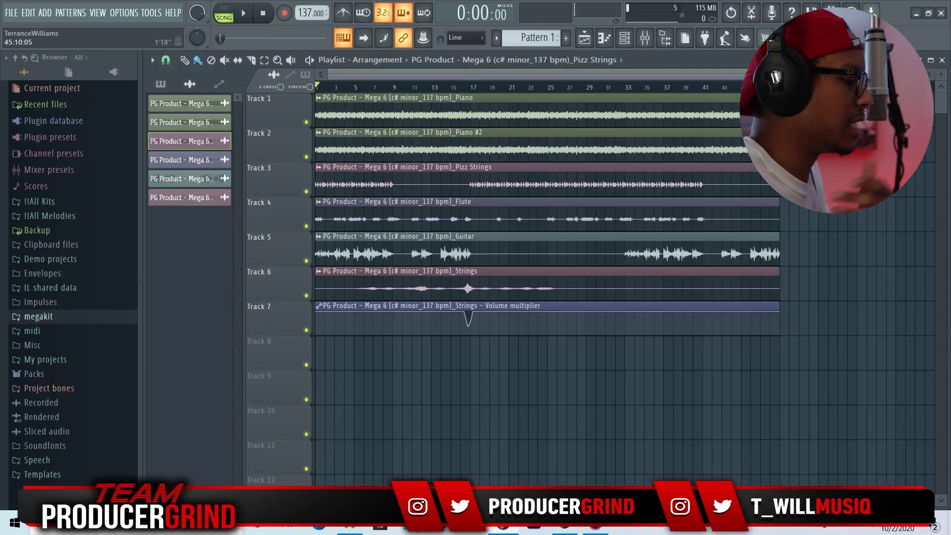
{"action": "key", "text": "F9"}
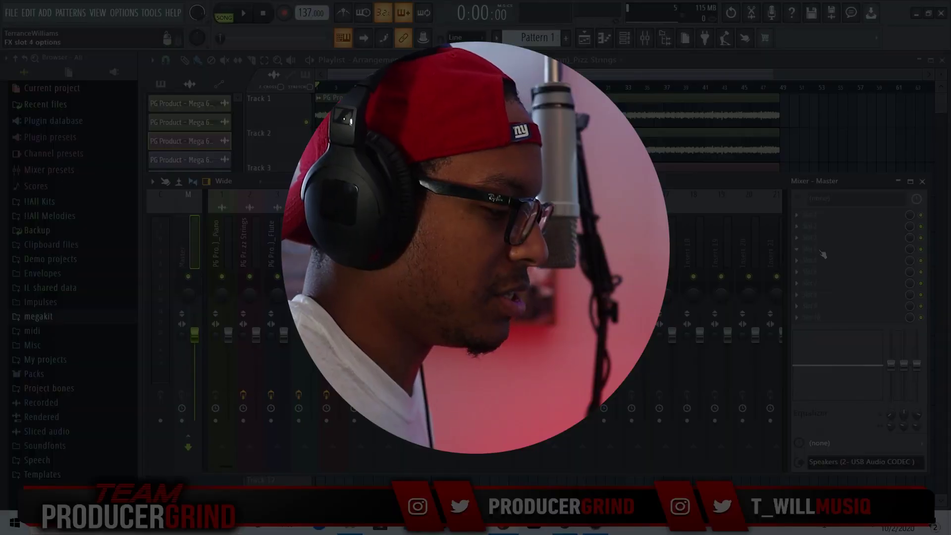
{"action": "left_click", "coordinate": [797, 249]}
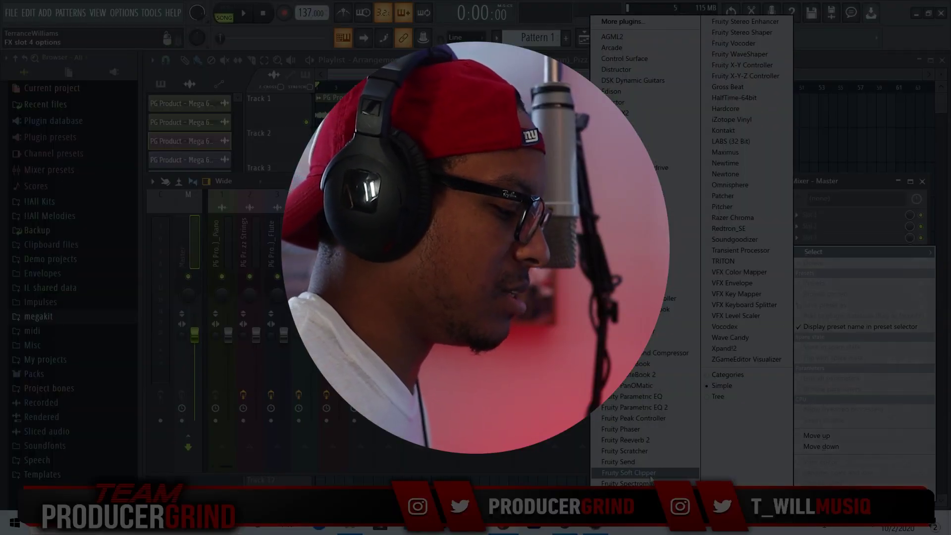